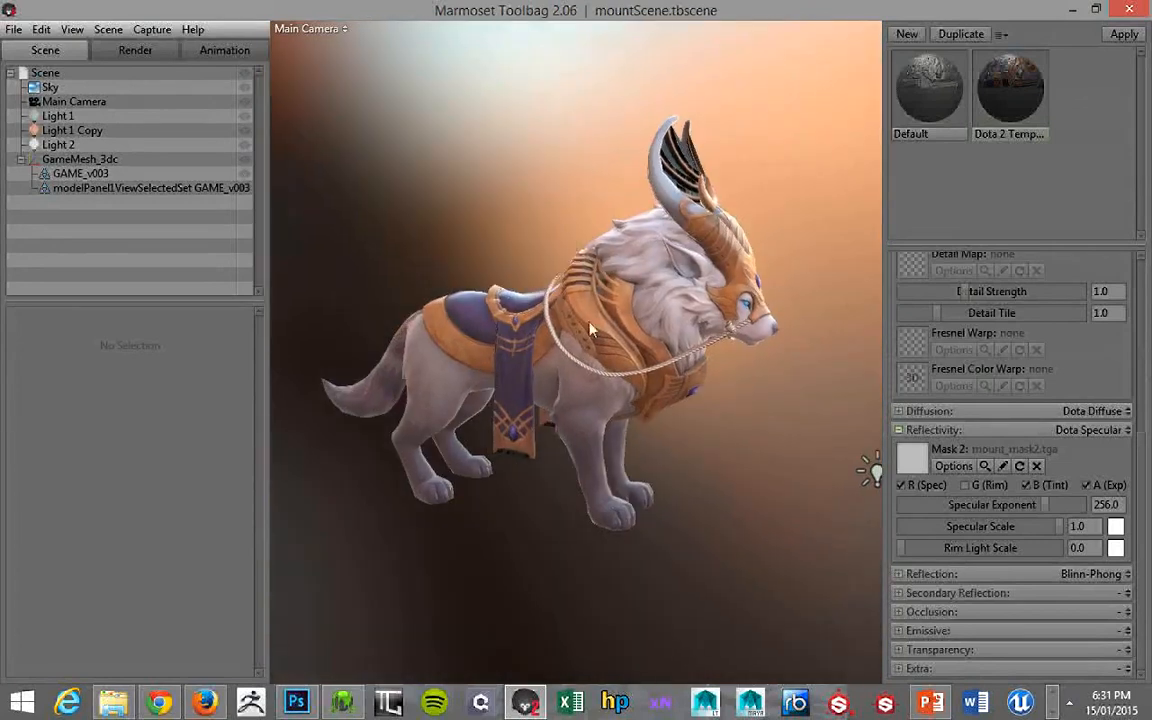
# Switch to Photoshop and collapse the B - Tint SPec subgroup and the whole Mask2 group in the layer stack.
pyautogui.moveTo(555, 183); pyautogui.dragTo(555, 175)
pyautogui.hotkey('alt', 'Tab')
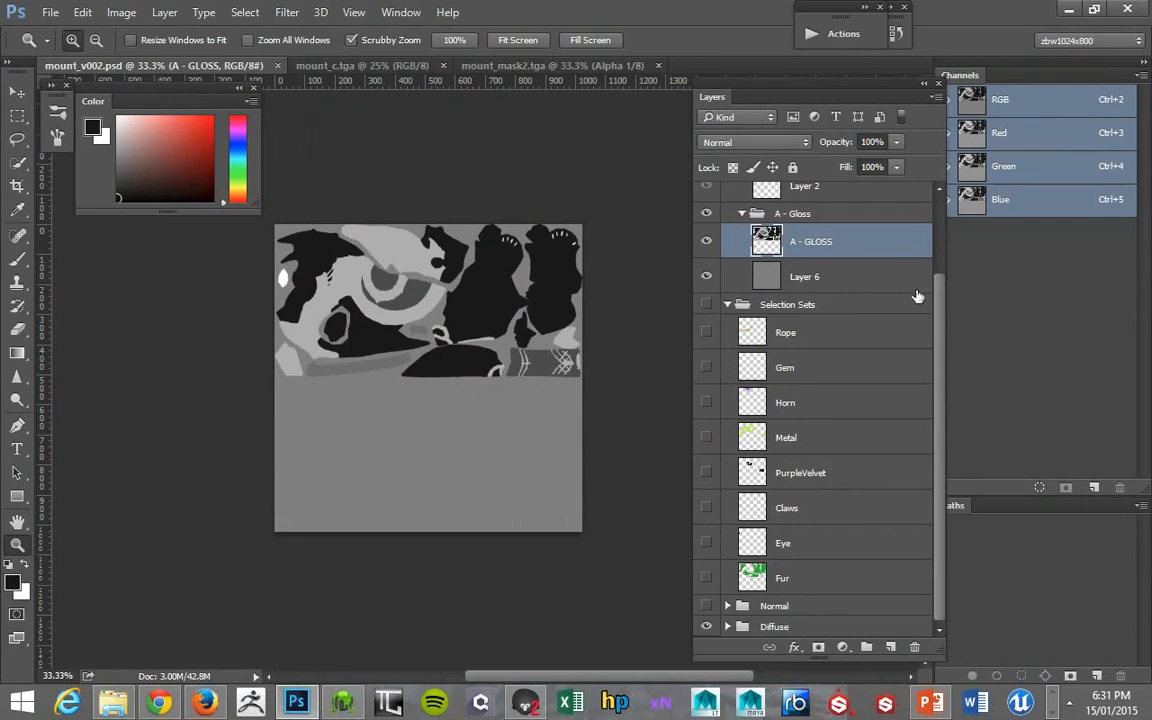
pyautogui.scroll(3, 917, 296)
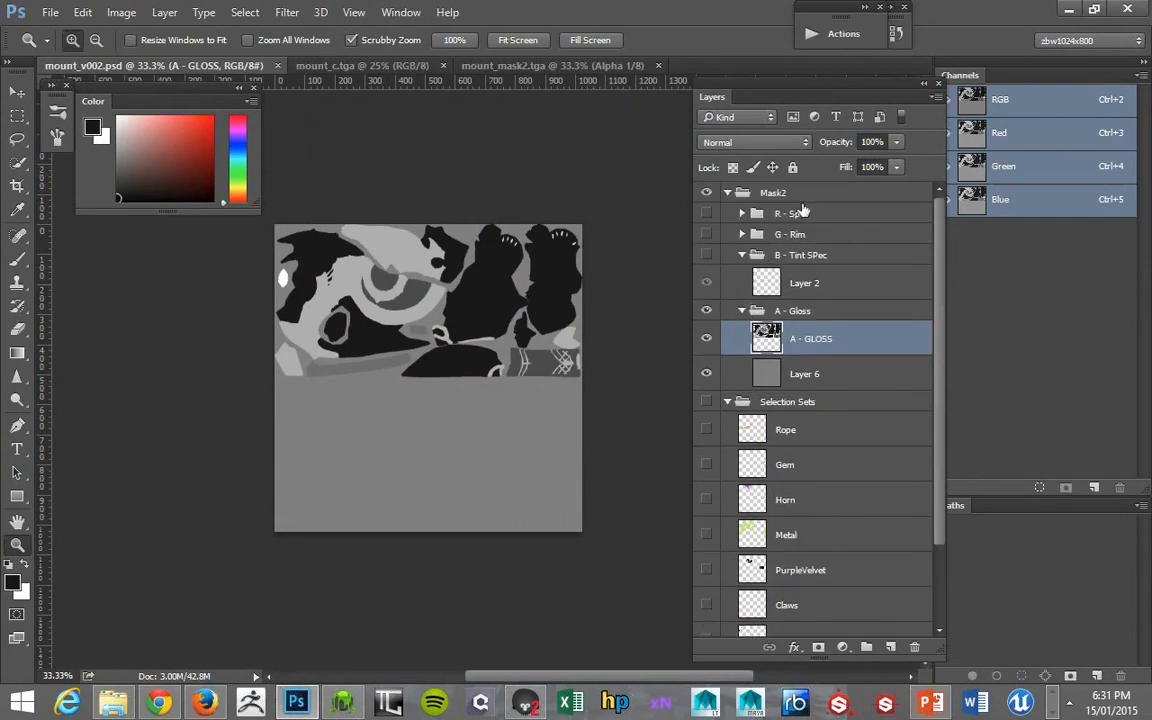
pyautogui.click(800, 213)
pyautogui.keyDown('ctrl'); pyautogui.click(760, 310); pyautogui.keyUp('ctrl')
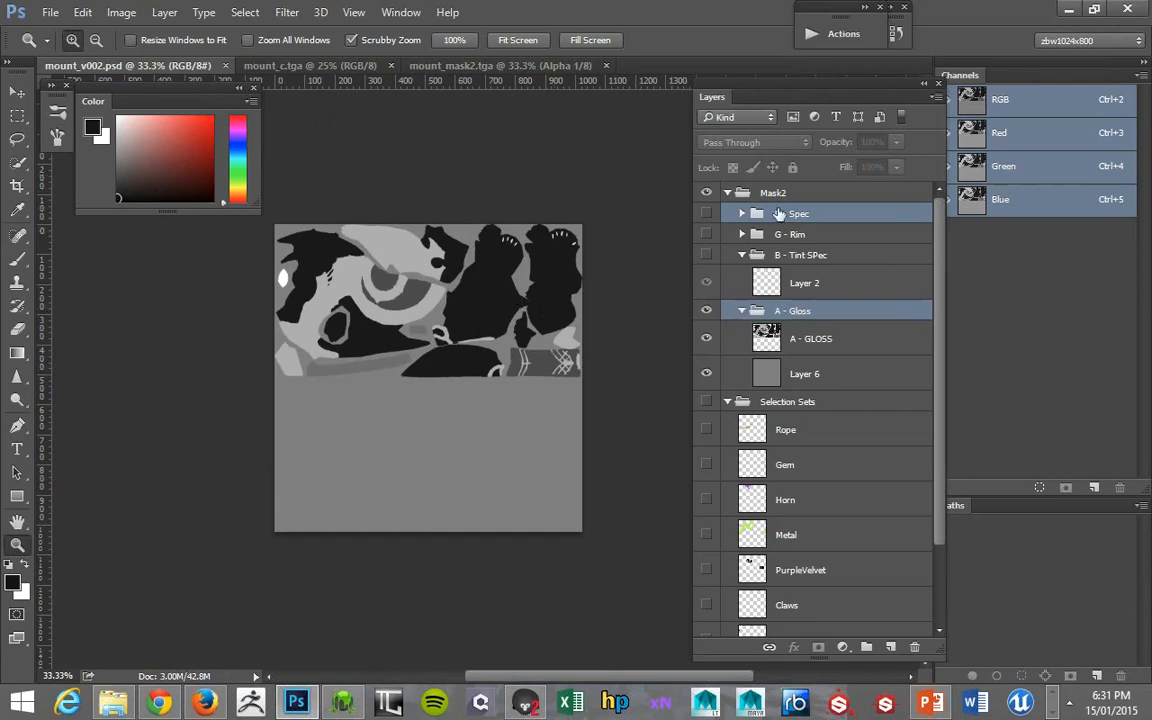
pyautogui.click(771, 255)
pyautogui.click(742, 255)
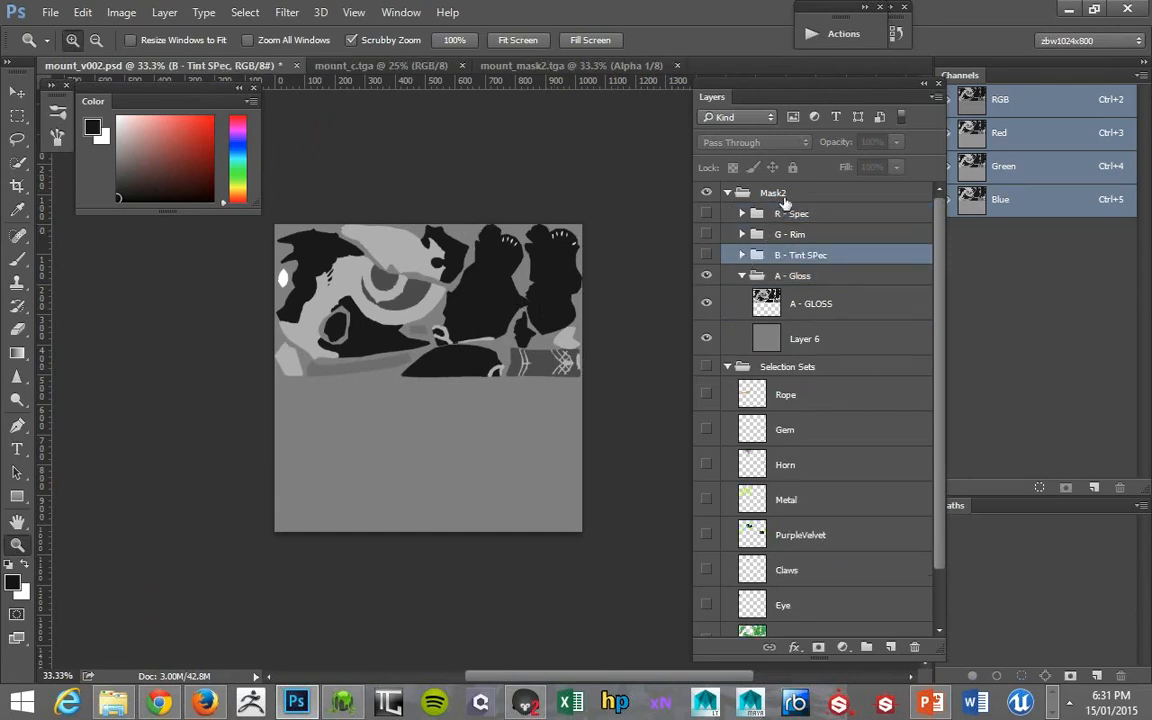
pyautogui.click(767, 273)
pyautogui.click(768, 195)
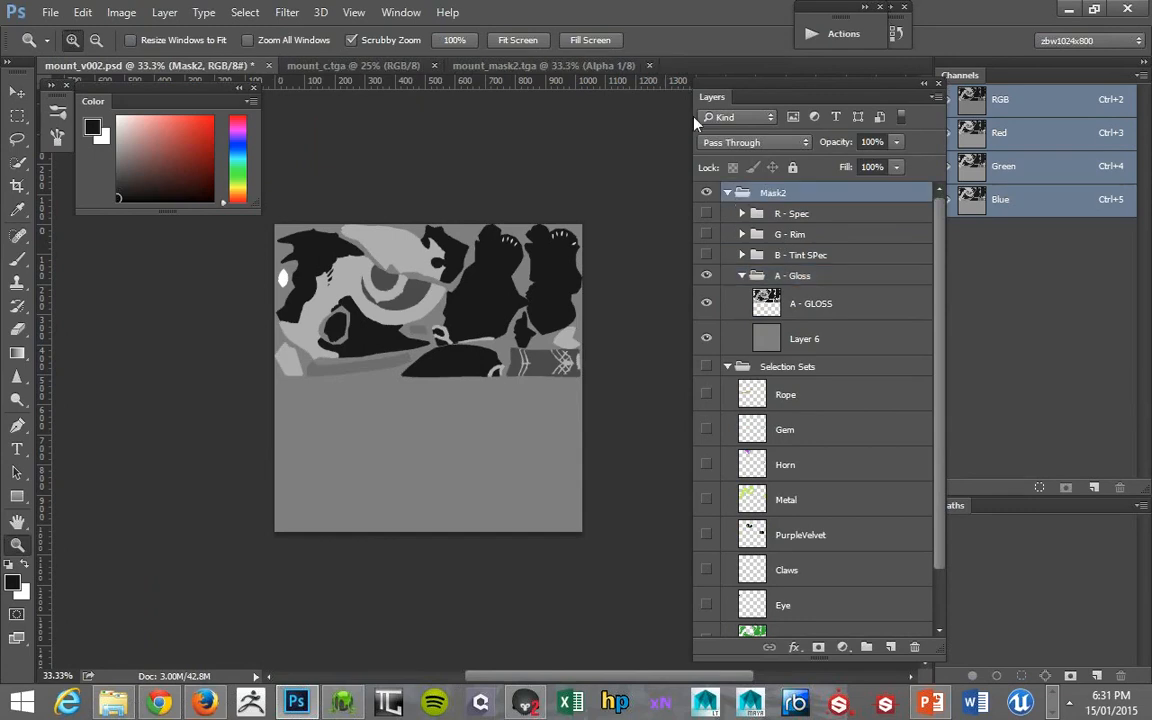
pyautogui.click(728, 193)
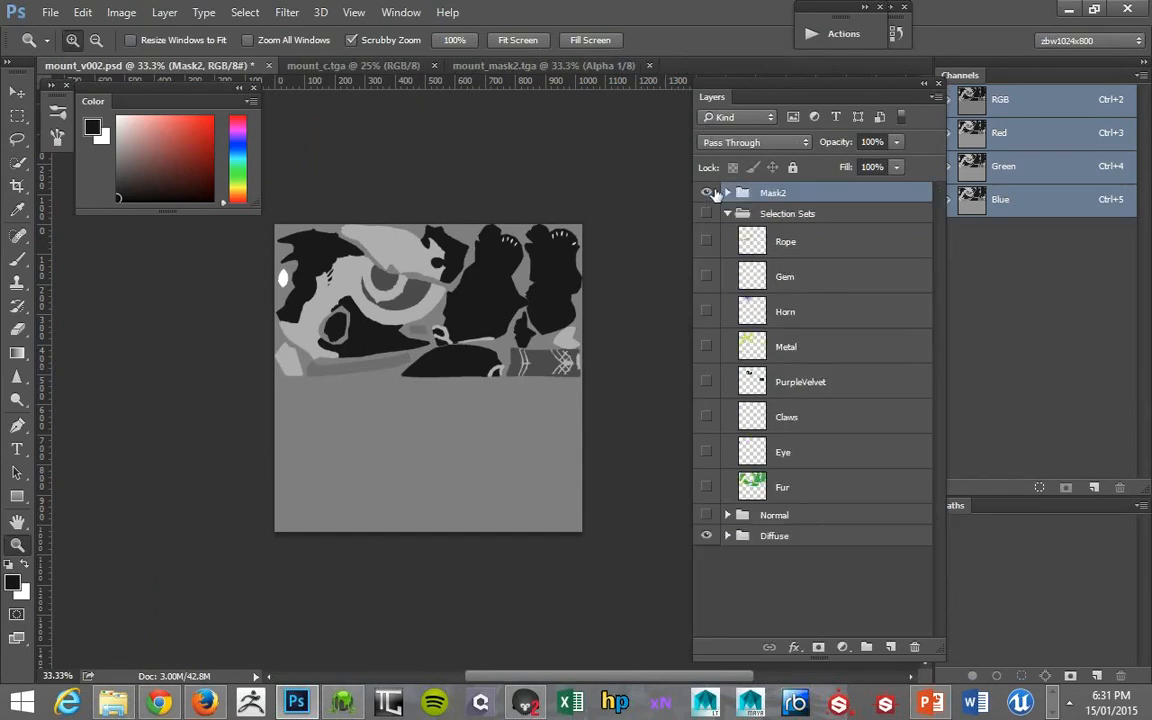
# Add an empty layer above Mask2 and place it in a new group named "Mask 1".
pyautogui.click(890, 647)
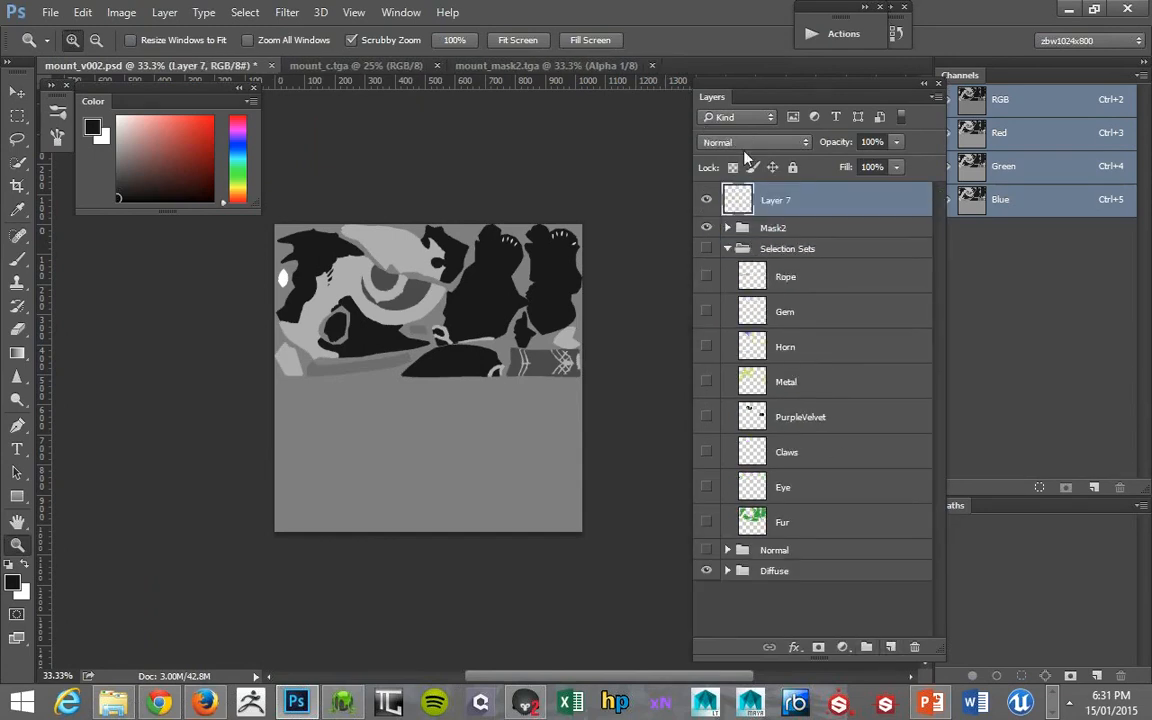
pyautogui.hotkey('ctrl', 'g')
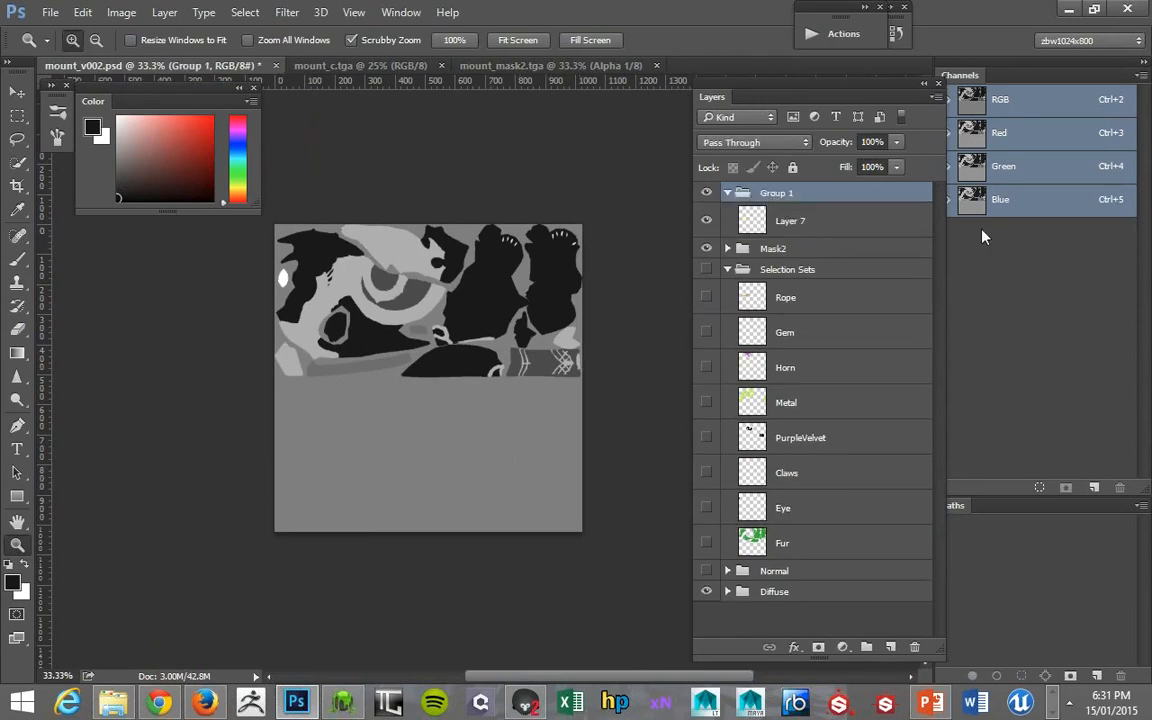
pyautogui.doubleClick(787, 195)
pyautogui.write('Mask')
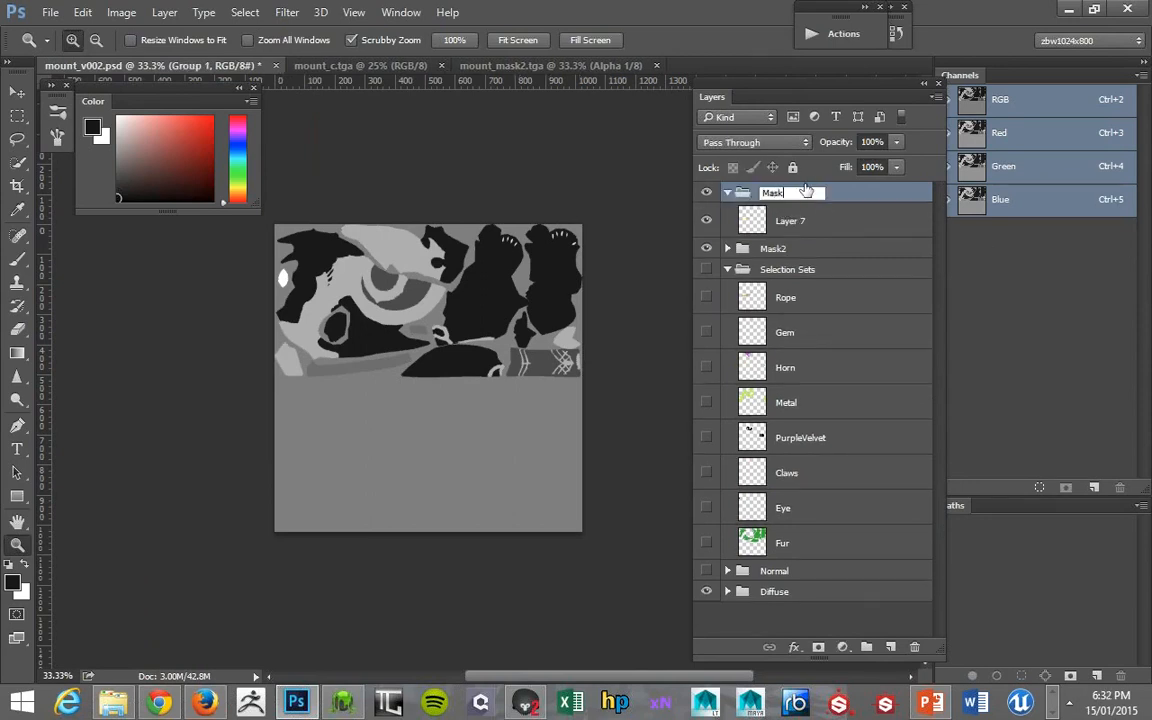
pyautogui.write(' 1')
pyautogui.press('Return')
# Create two subgroups inside Mask 1, each containing one empty layer.
pyautogui.click(785, 221)
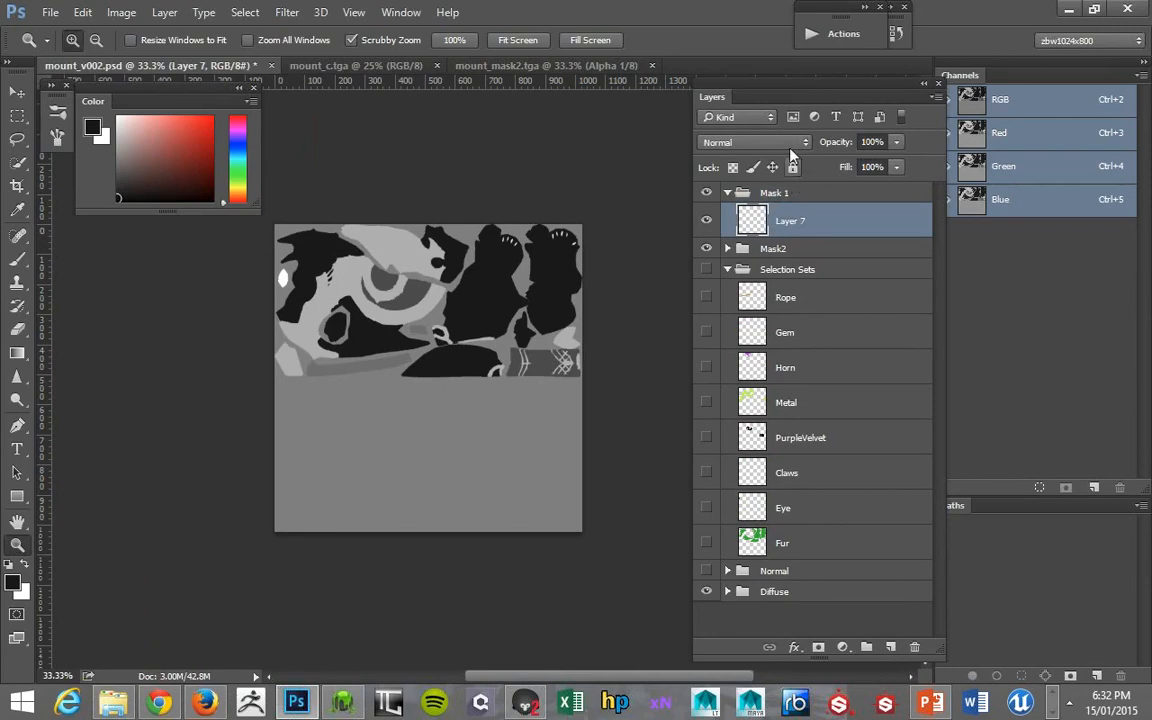
pyautogui.hotkey('ctrl', 'g')
pyautogui.click(718, 234)
pyautogui.click(890, 647)
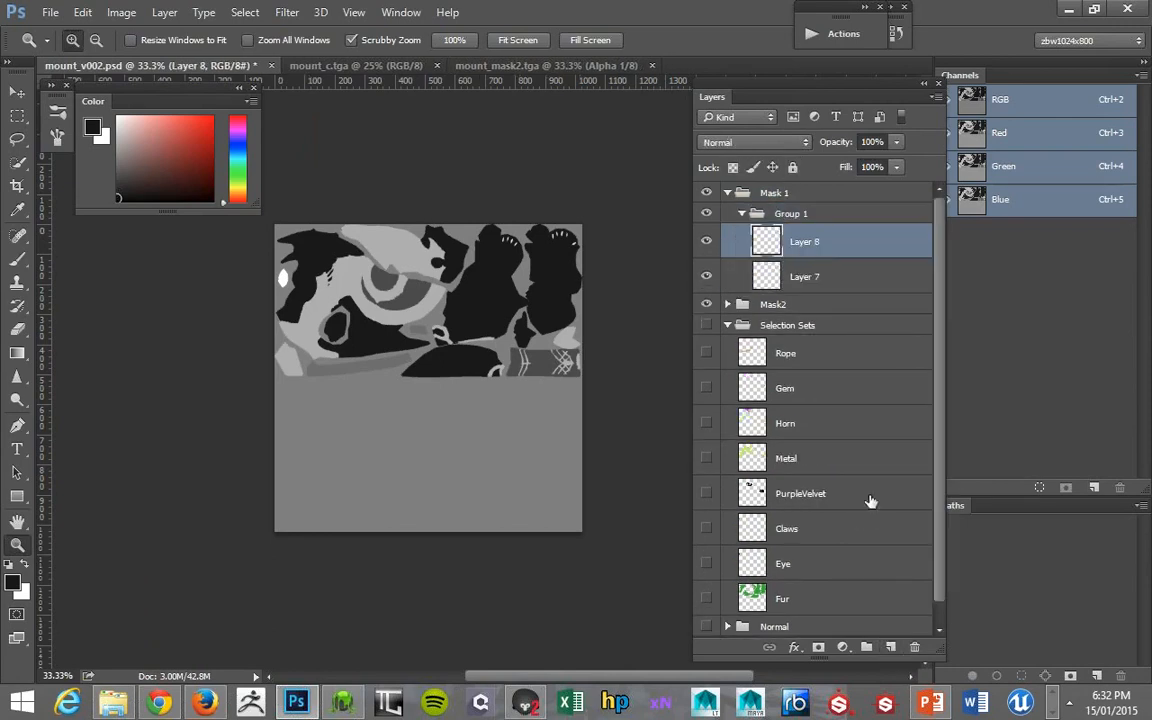
pyautogui.moveTo(800, 241); pyautogui.dragTo(794, 203)
pyautogui.hotkey('ctrl', 'g')
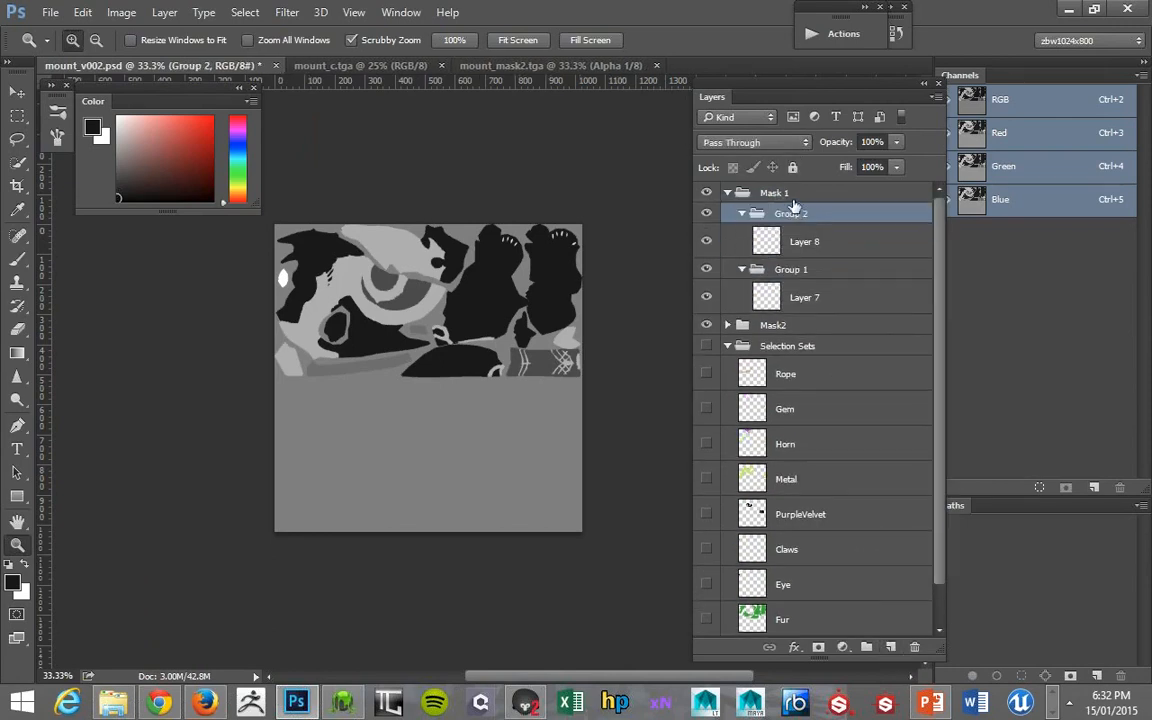
# Rename the upper subgroup of Mask 1 as "B - Metalness".
pyautogui.doubleClick(789, 215)
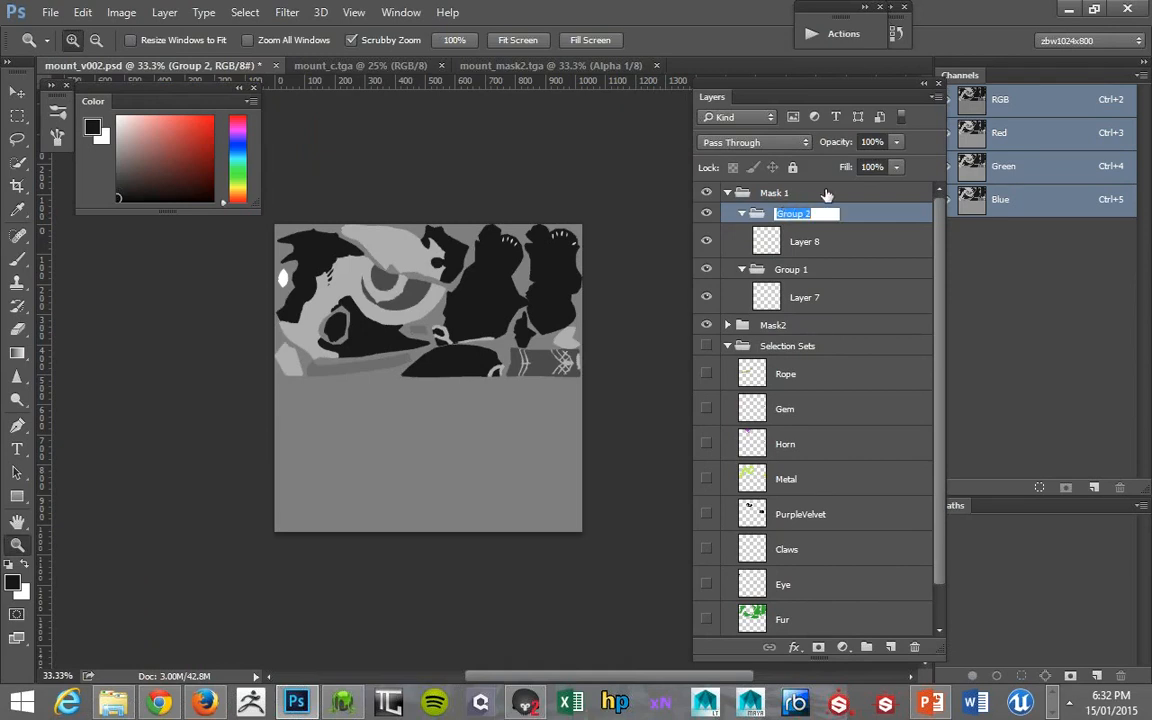
pyautogui.write('A - Metalness')
pyautogui.press('Return')
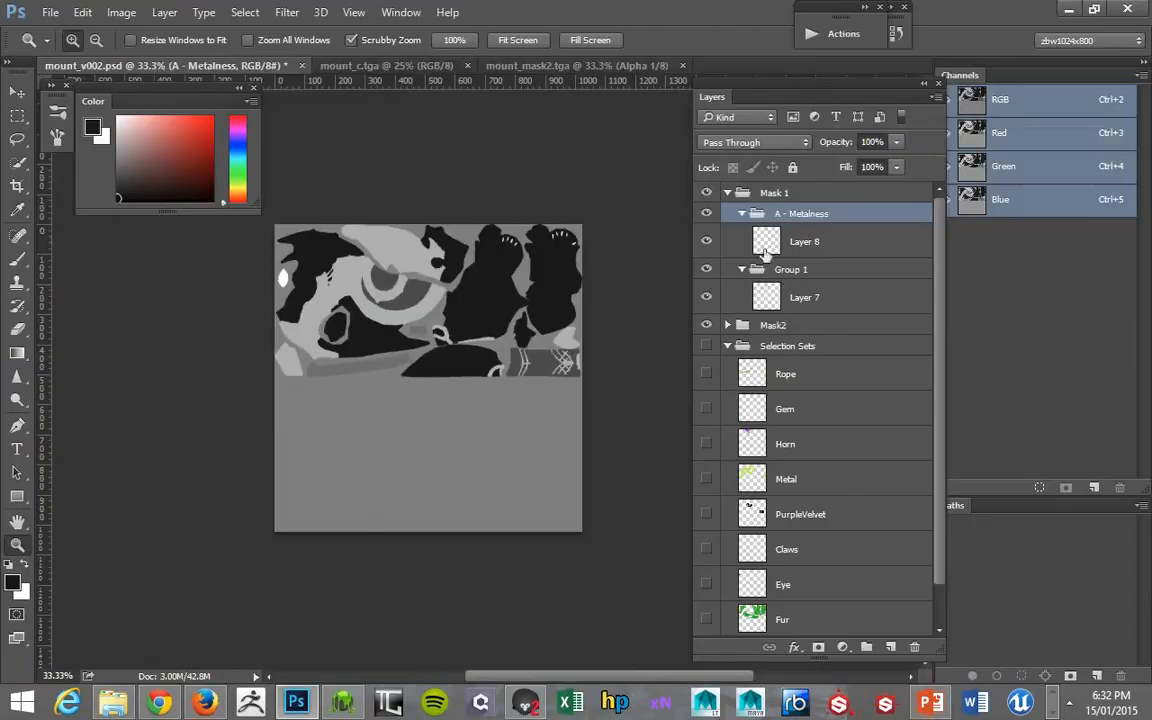
pyautogui.doubleClick(783, 218)
pyautogui.click(785, 217)
pyautogui.press('BackSpace')
pyautogui.write('B')
pyautogui.press('Return')
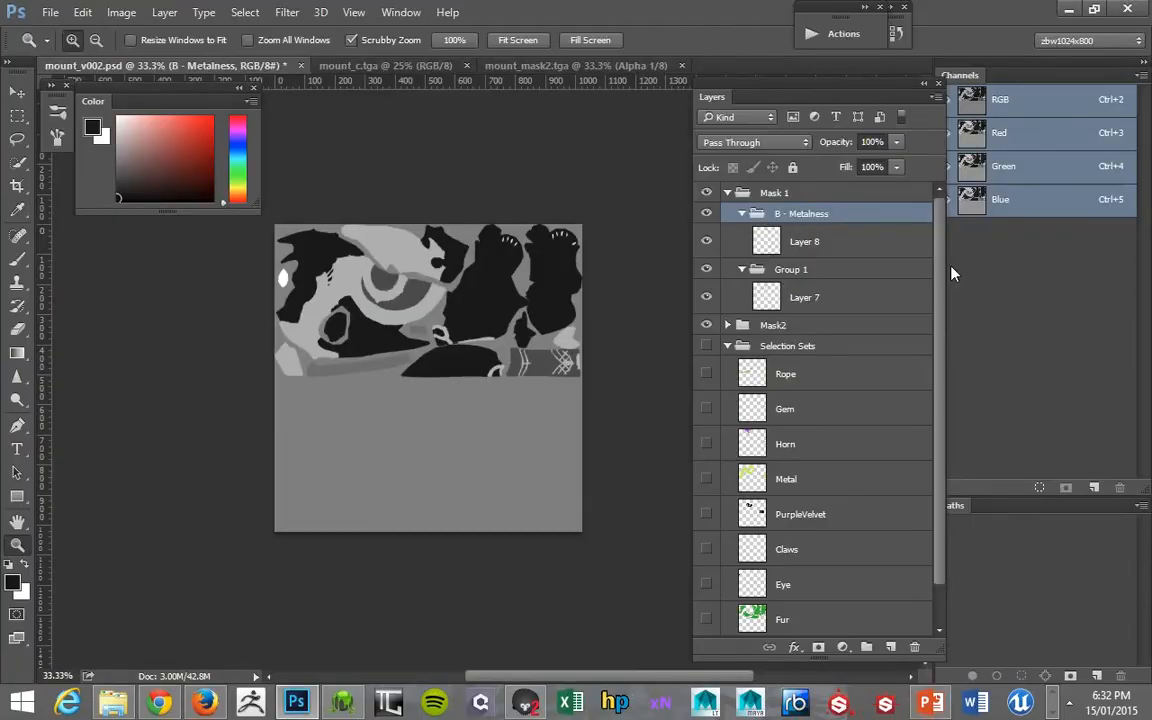
# Rename the lower subgroup of Mask 1 as "A - Illumination".
pyautogui.doubleClick(795, 269)
pyautogui.write('A - Illu')
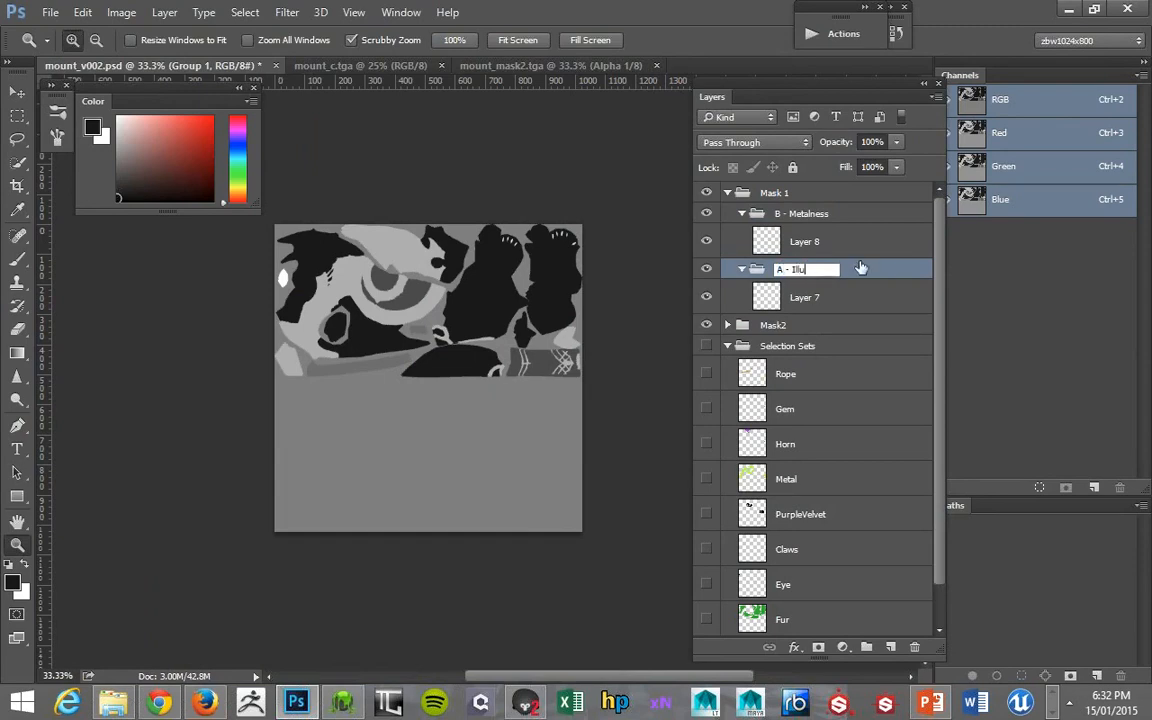
pyautogui.write('mination')
pyautogui.press('Return')
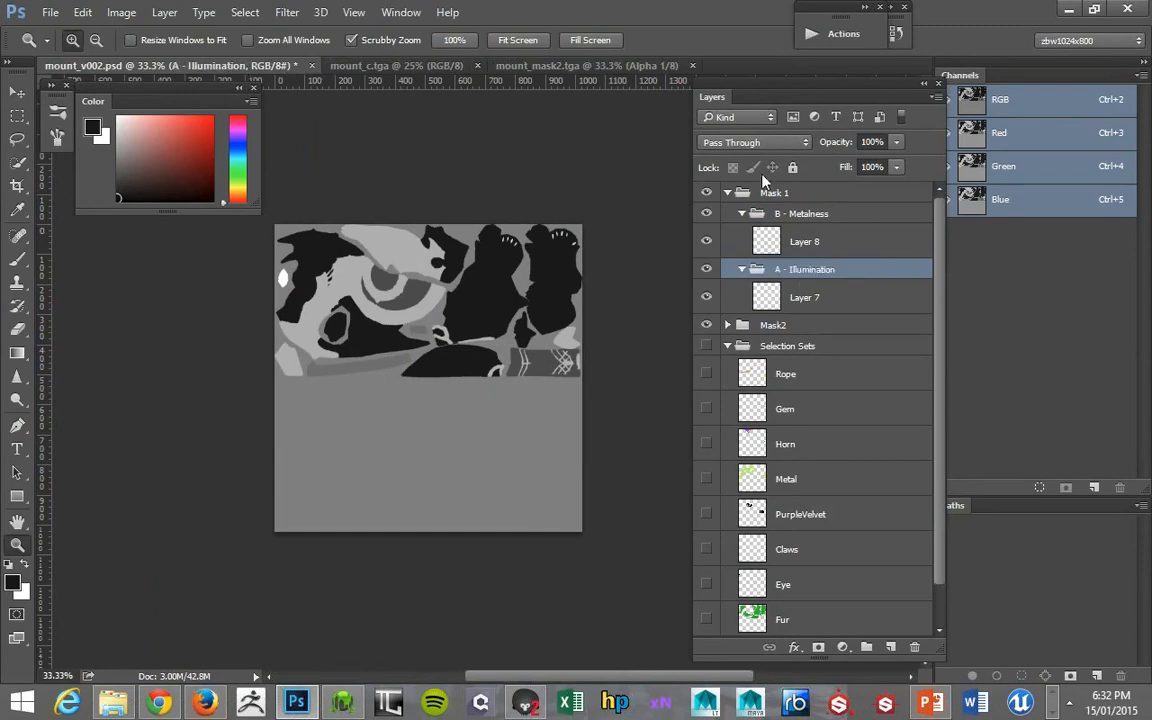
# With the B - Metalness layer active, move the Layers panel clear of the channel list and set the background colour to black.
pyautogui.click(785, 241)
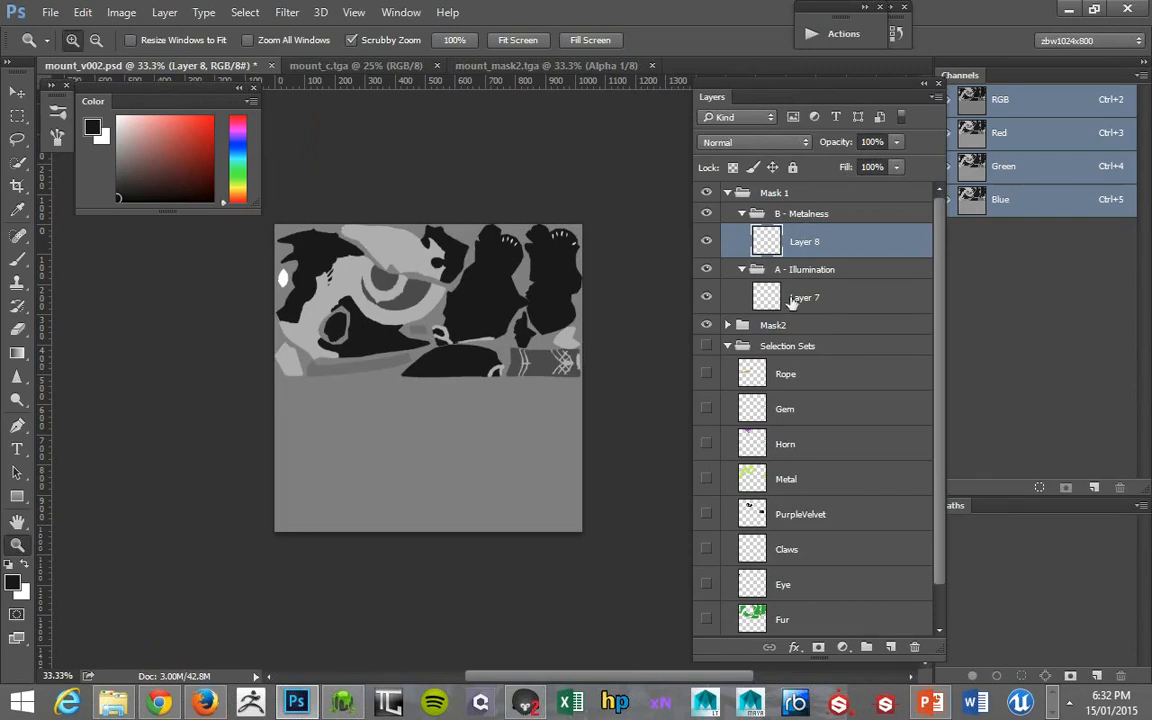
pyautogui.moveTo(841, 91); pyautogui.dragTo(813, 98)
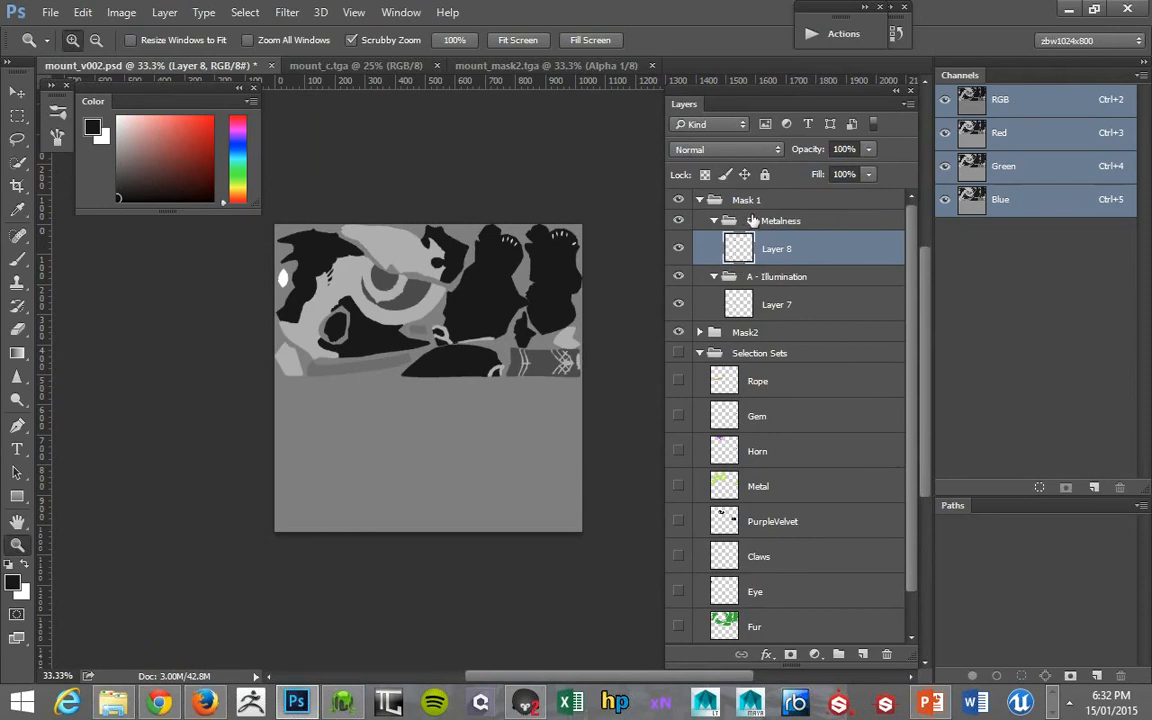
pyautogui.click(105, 138)
pyautogui.moveTo(123, 152); pyautogui.dragTo(112, 206)
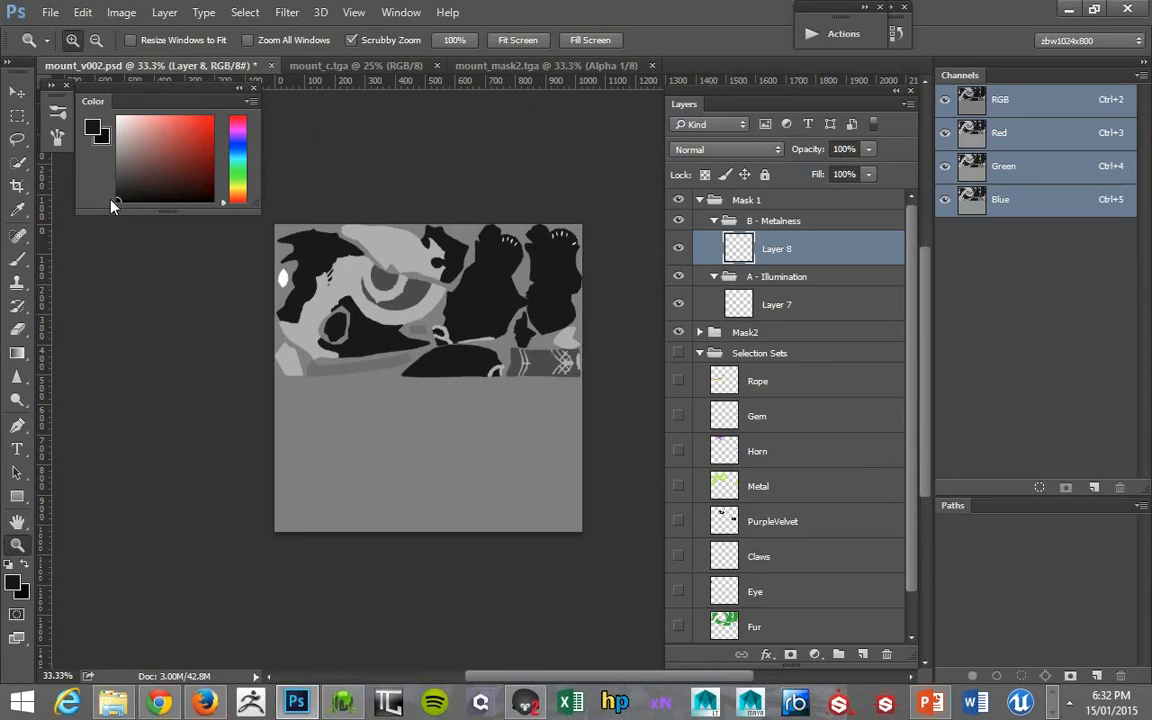
pyautogui.moveTo(134, 140); pyautogui.dragTo(80, 58)
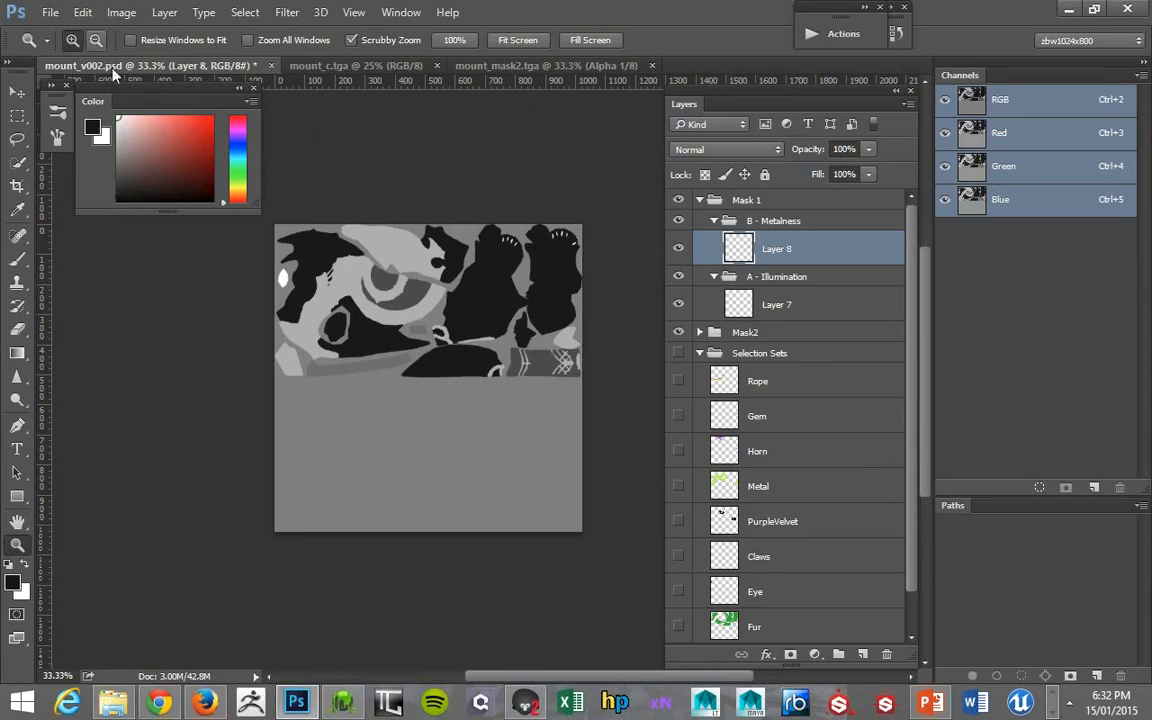
pyautogui.moveTo(127, 143)
pyautogui.mouseDown()
pyautogui.moveTo(75, 250)
pyautogui.moveTo(122, 201)
pyautogui.mouseUp()
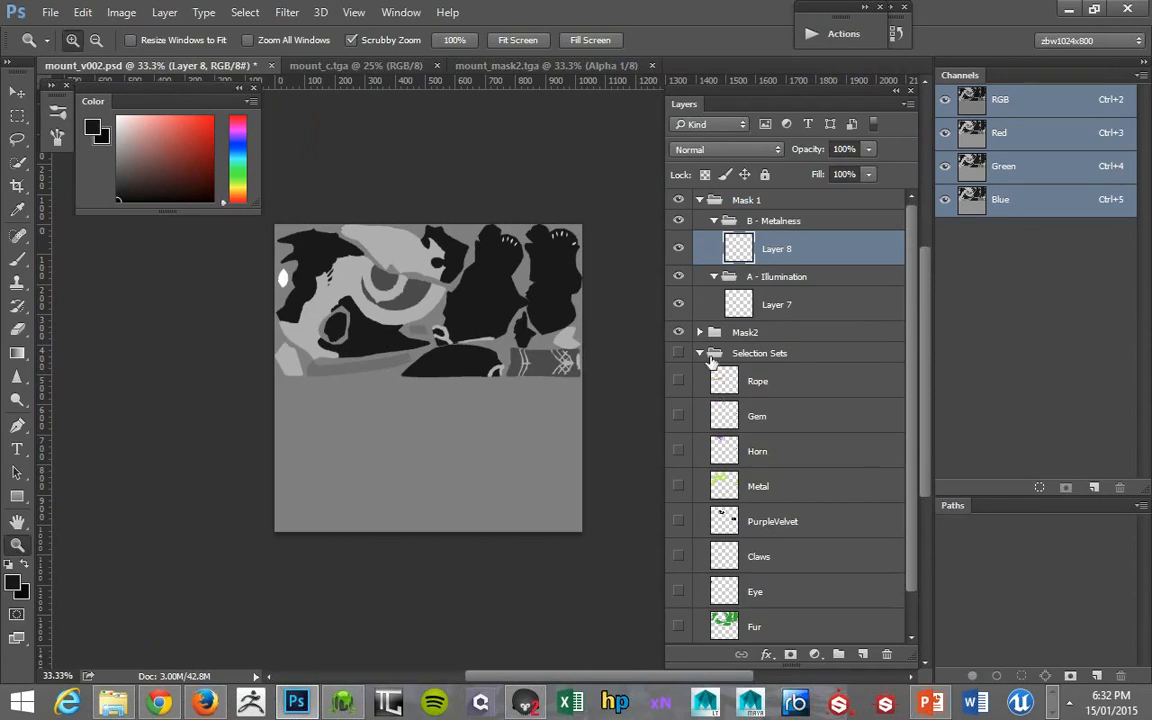
# Load the Metal layer of Selection Sets as a selection and fill it with the dark foreground colour on the B - Metalness layer.
pyautogui.keyDown('ctrl'); pyautogui.click(725, 487); pyautogui.keyUp('ctrl')
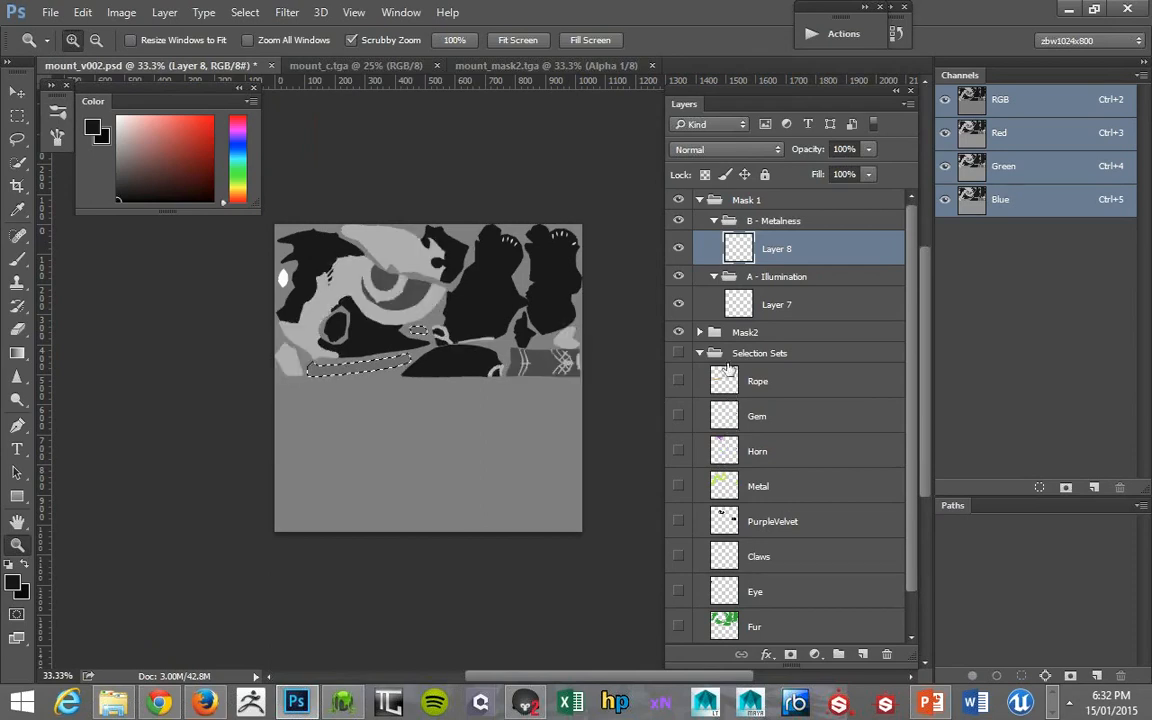
pyautogui.keyDown('ctrl'); pyautogui.click(724, 484); pyautogui.keyUp('ctrl')
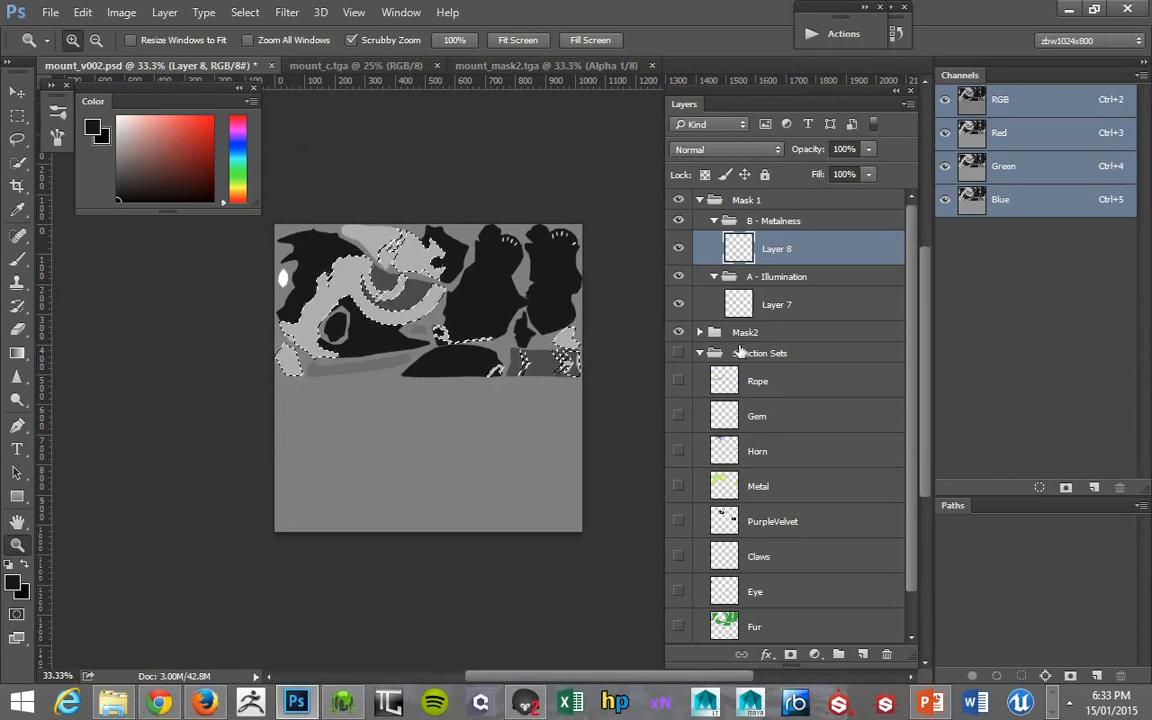
pyautogui.moveTo(139, 159); pyautogui.dragTo(113, 115)
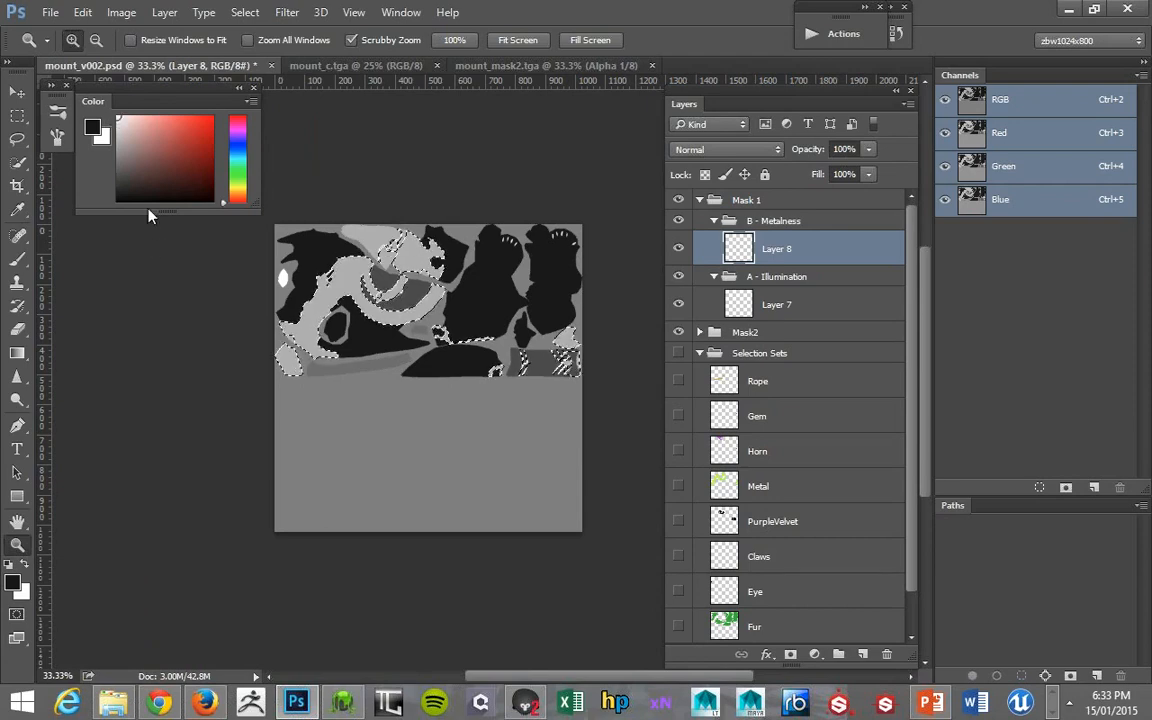
pyautogui.press('alt')
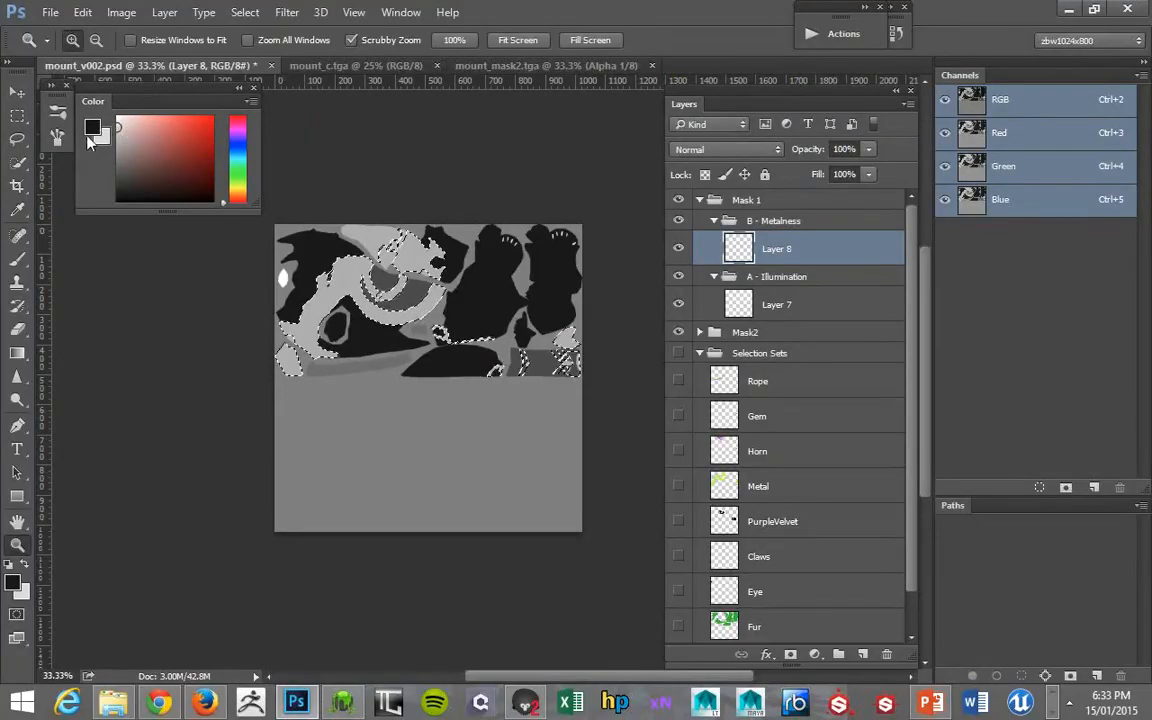
pyautogui.hotkey('alt', 'BackSpace')
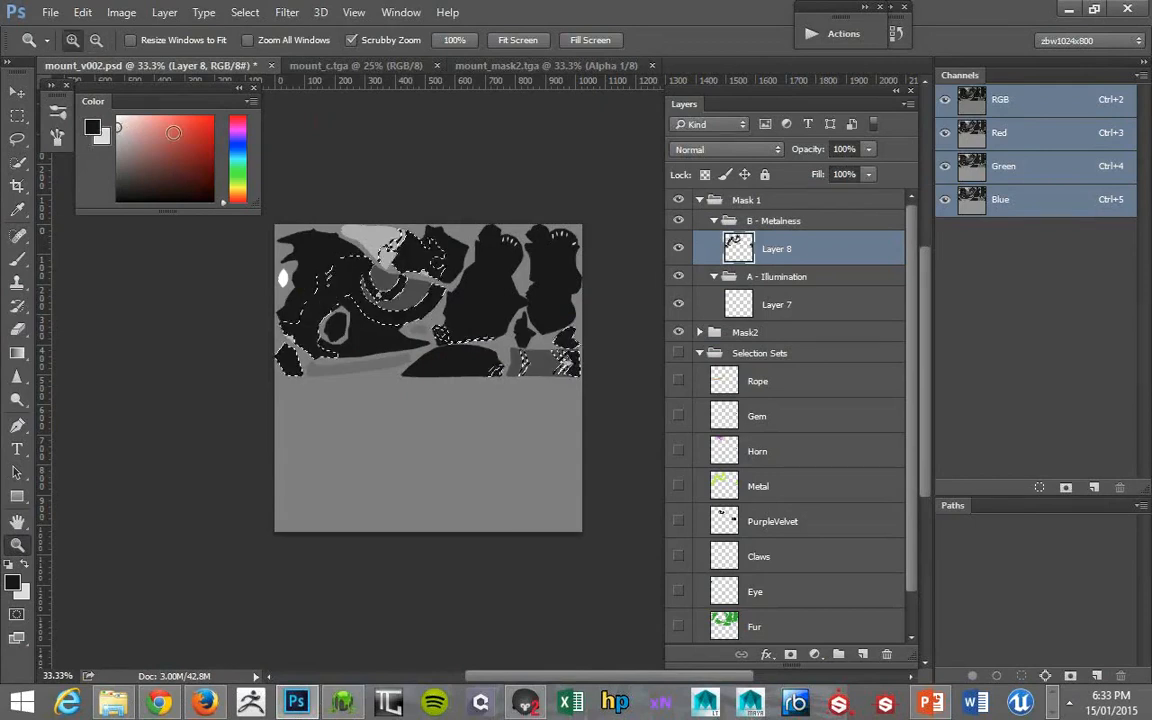
# Add an empty layer beneath the metal fill layer and refill the selected metal areas with a near-white grey.
pyautogui.hotkey('ctrl', 'shift', 'alt', 'n')
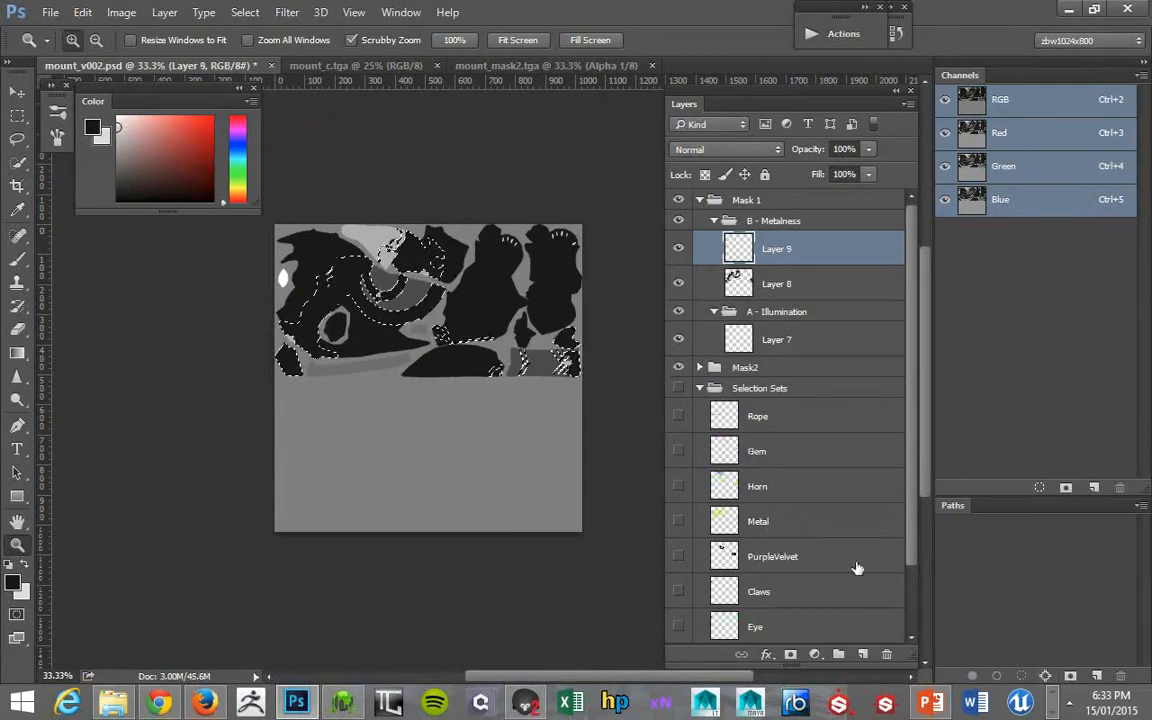
pyautogui.moveTo(770, 283); pyautogui.dragTo(680, 215)
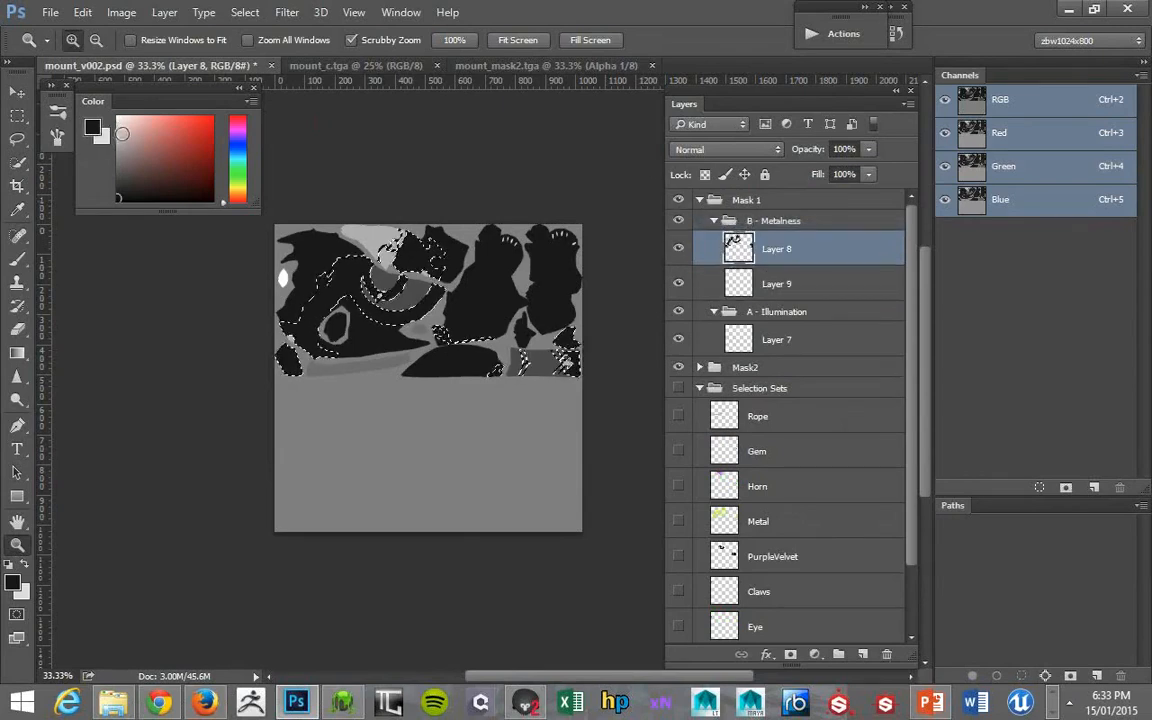
pyautogui.click(114, 124)
pyautogui.moveTo(350, 215)
pyautogui.mouseDown()
pyautogui.moveTo(345, 265)
pyautogui.moveTo(360, 240)
pyautogui.moveTo(335, 255)
pyautogui.mouseUp()
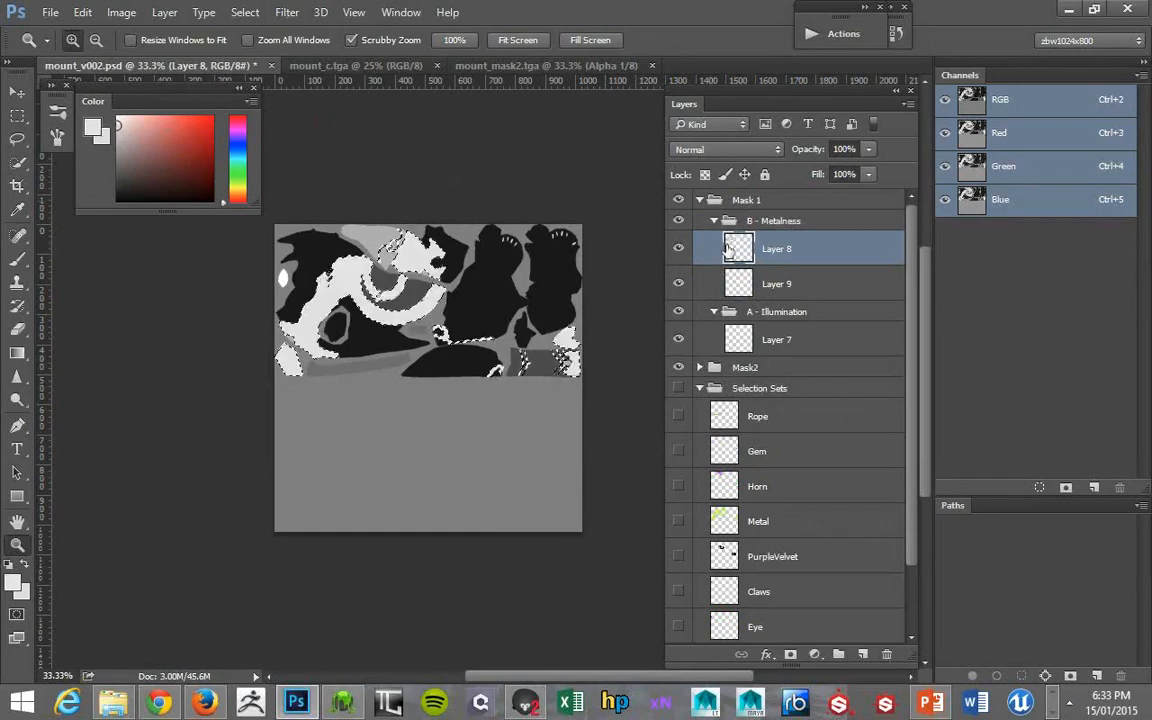
# Fill the whole canvas with black on the empty lower layer of B - Metalness.
pyautogui.click(740, 284)
pyautogui.click(118, 200)
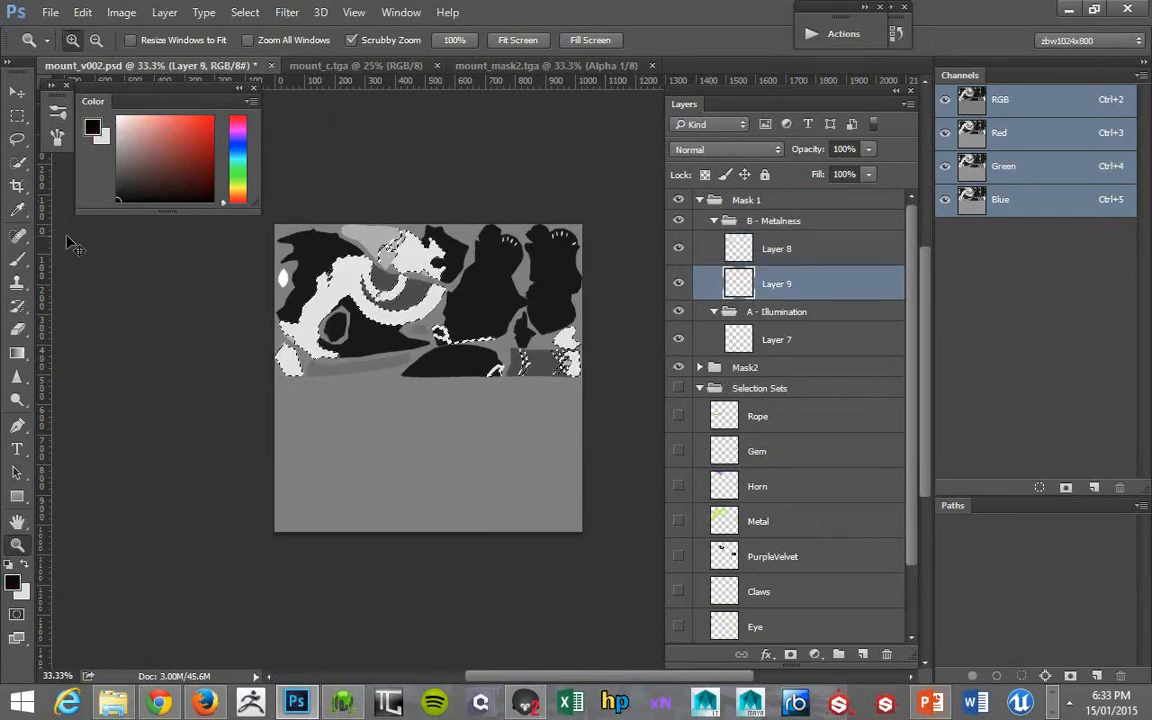
pyautogui.hotkey('ctrl', 'a')
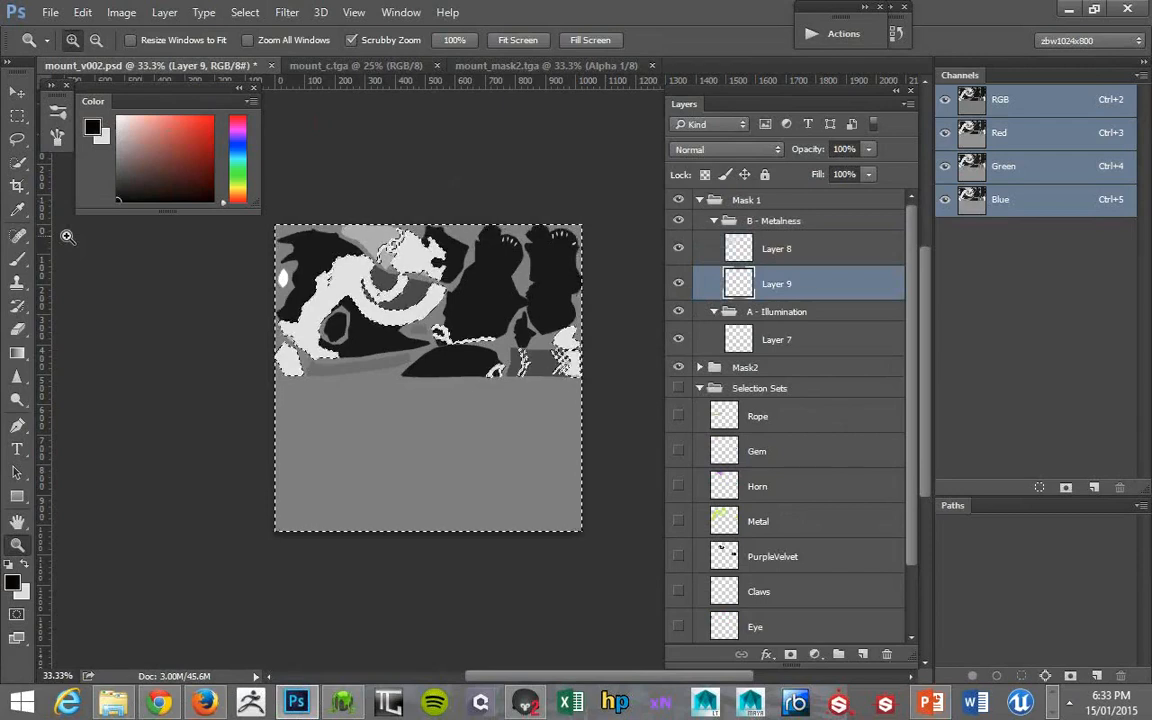
pyautogui.hotkey('alt', 'BackSpace')
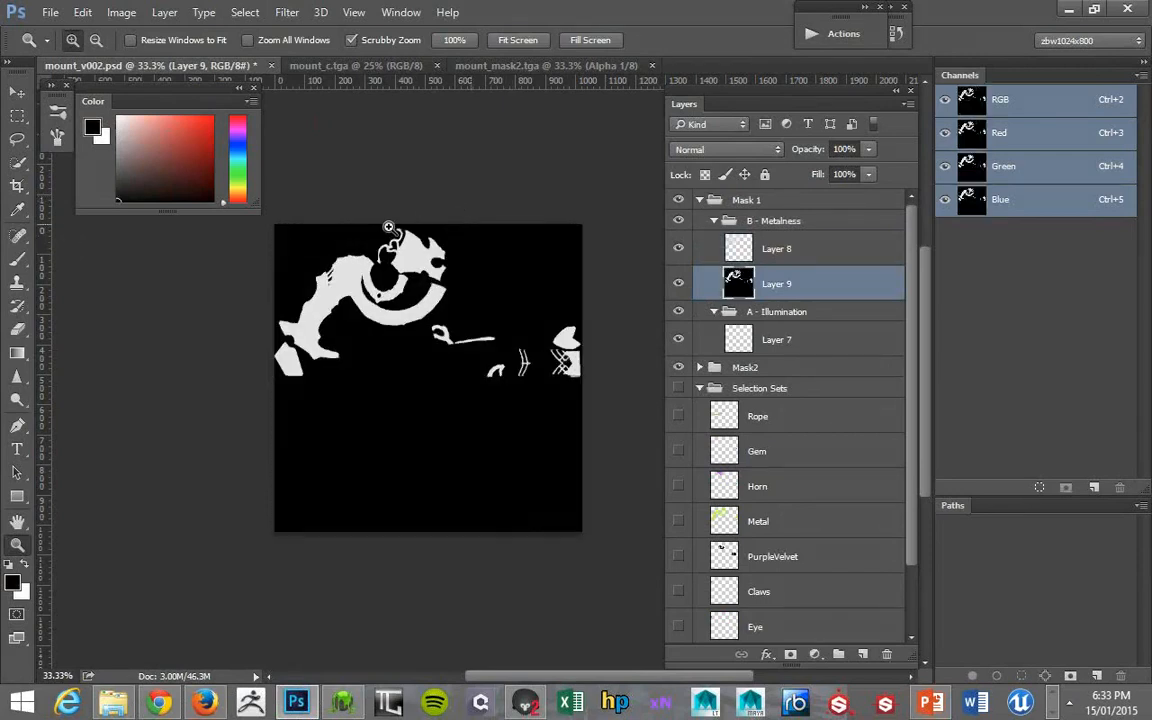
# Save mount_mask2.tga as mount_mask1.tga in Targa format at 32 bits/pixel and reopen the original mount_mask2.tga alongside it.
pyautogui.click(535, 65)
pyautogui.click(48, 12)
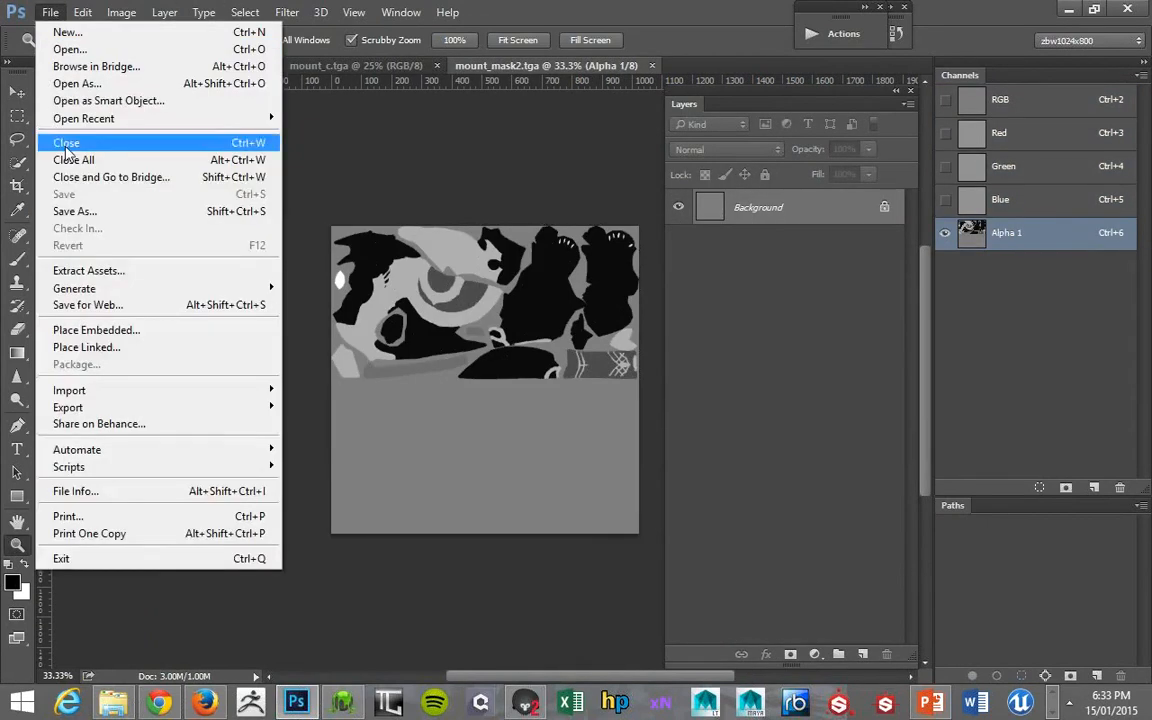
pyautogui.click(80, 211)
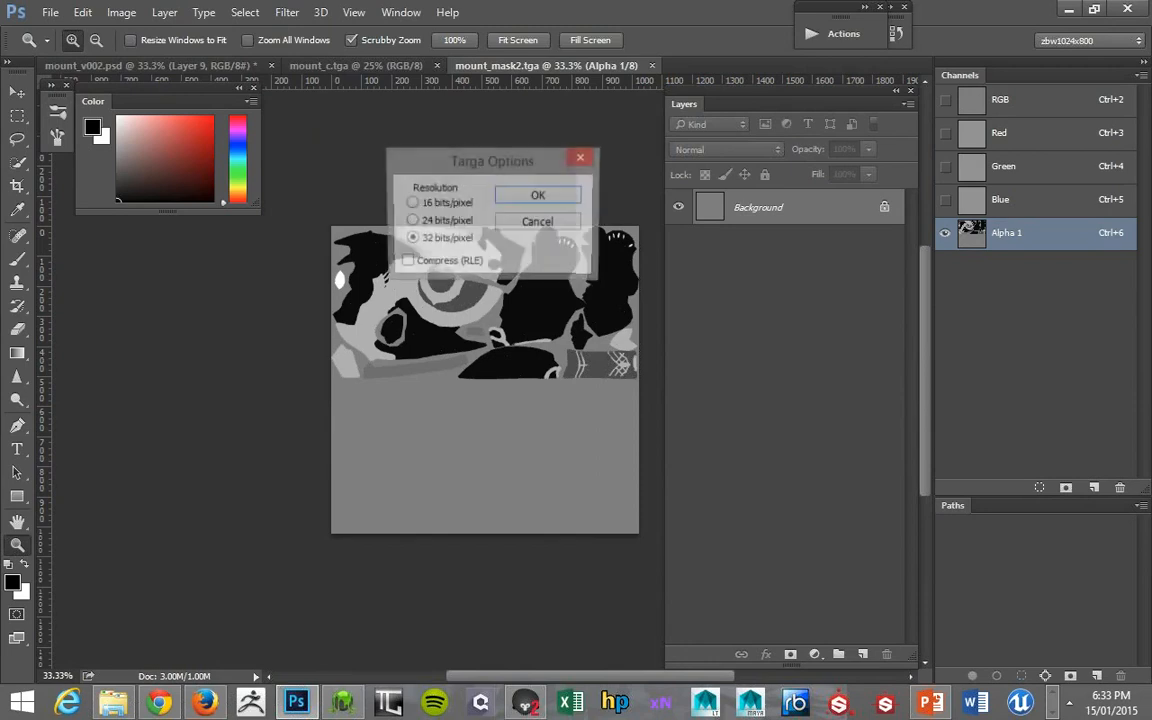
pyautogui.click(528, 200)
pyautogui.click(50, 14)
pyautogui.click(52, 20)
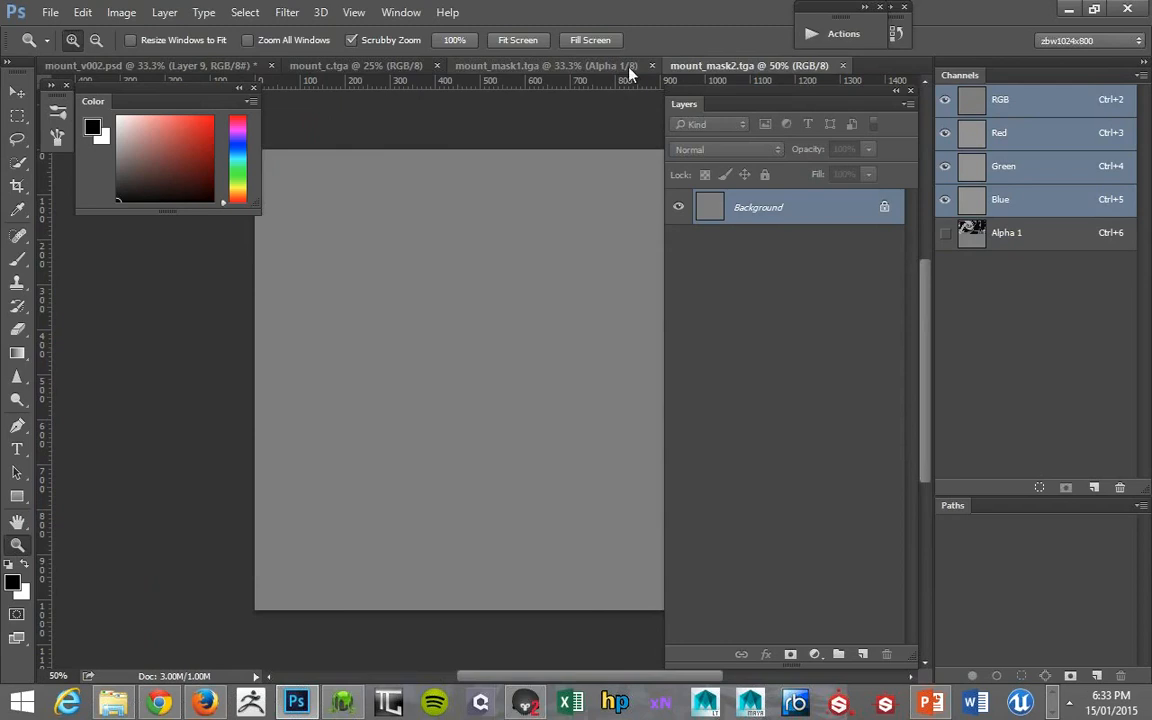
# In mount_mask1.tga, fill the Alpha 1 channel with black and paste the copied metalness mask into the Blue channel.
pyautogui.click(598, 66)
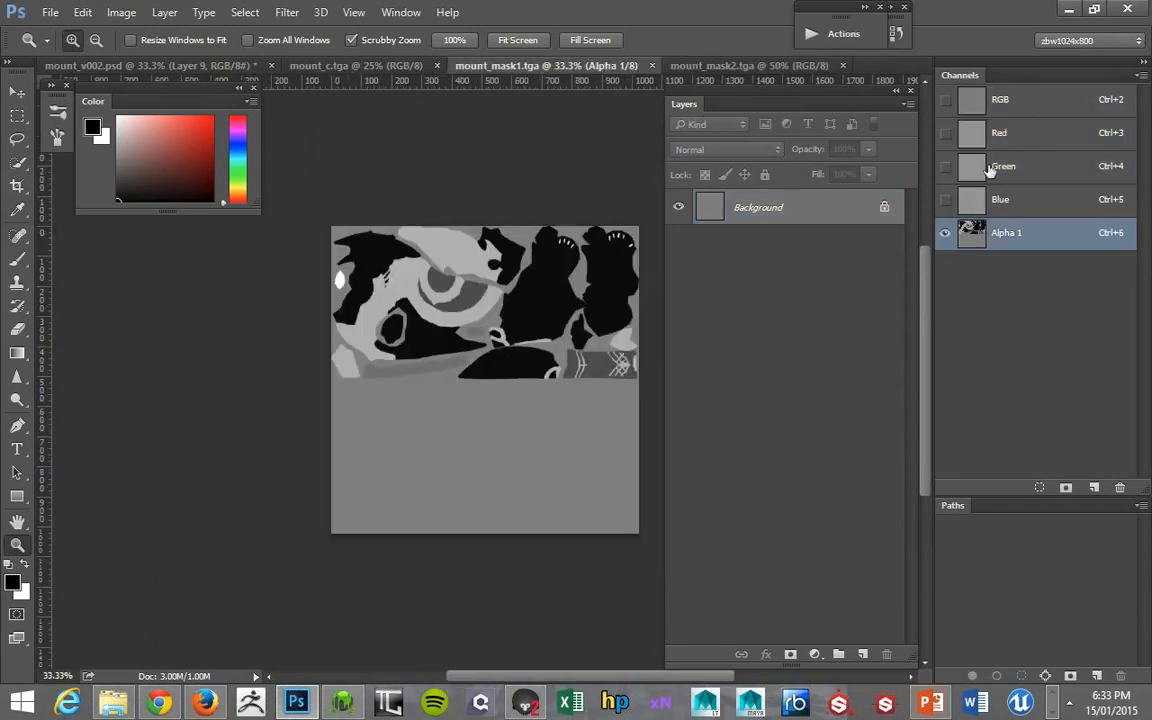
pyautogui.click(972, 106)
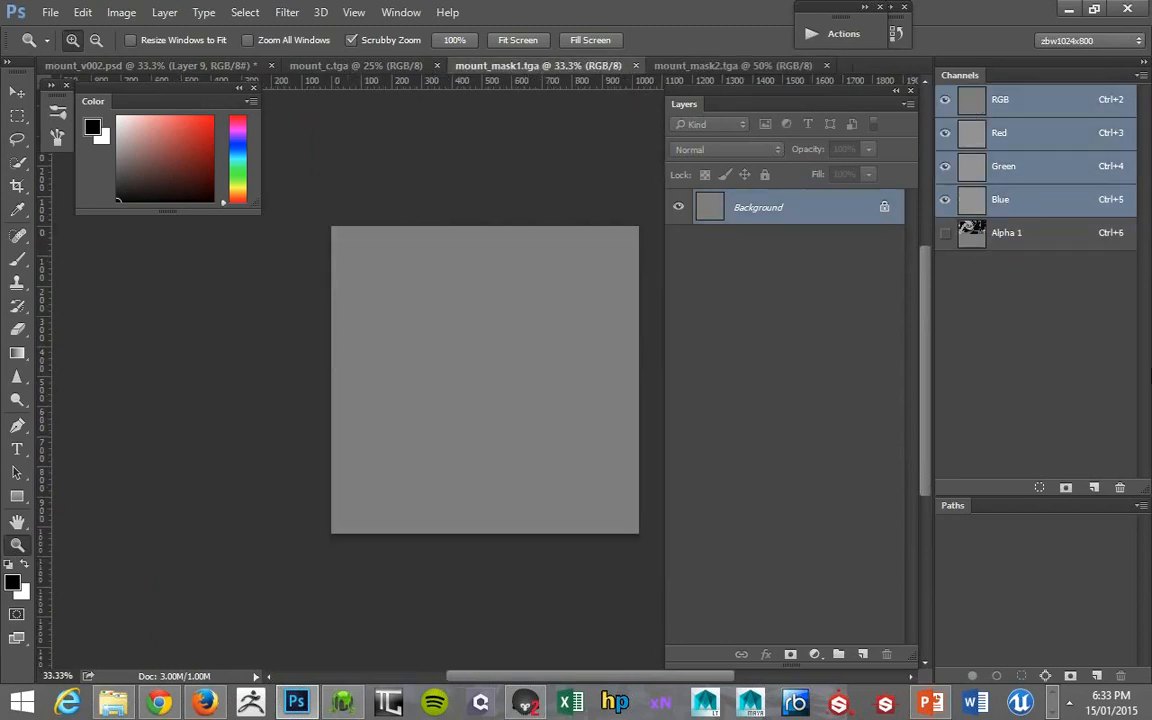
pyautogui.click(972, 234)
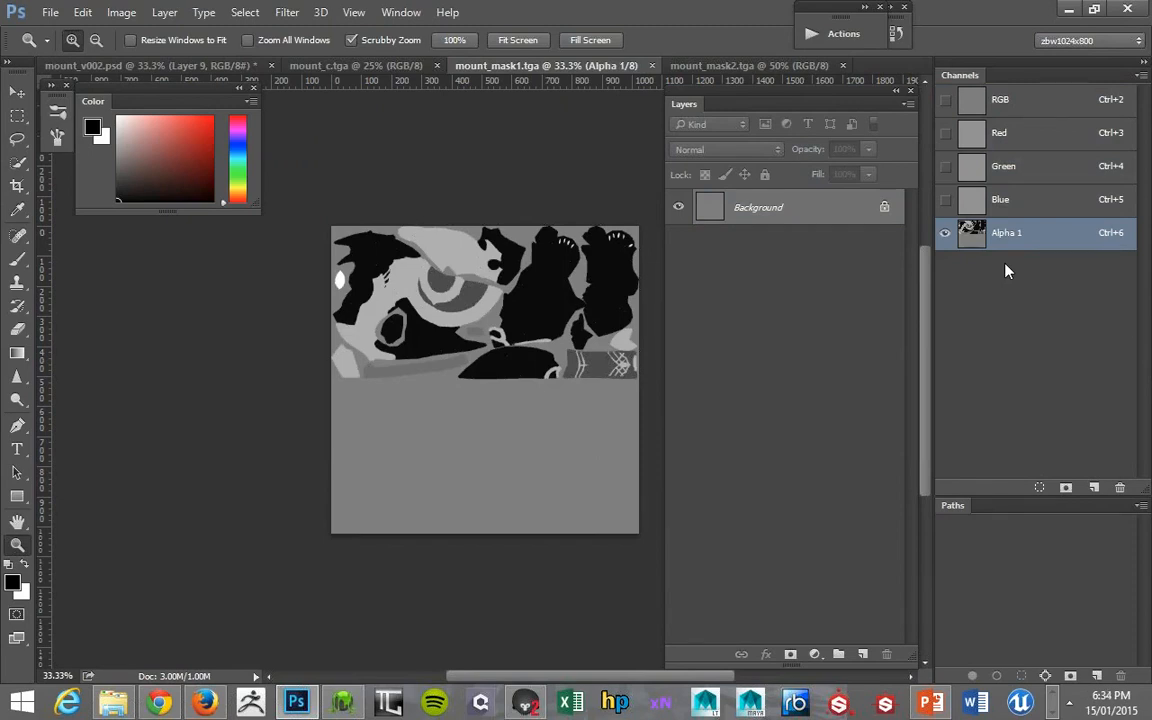
pyautogui.press('x')
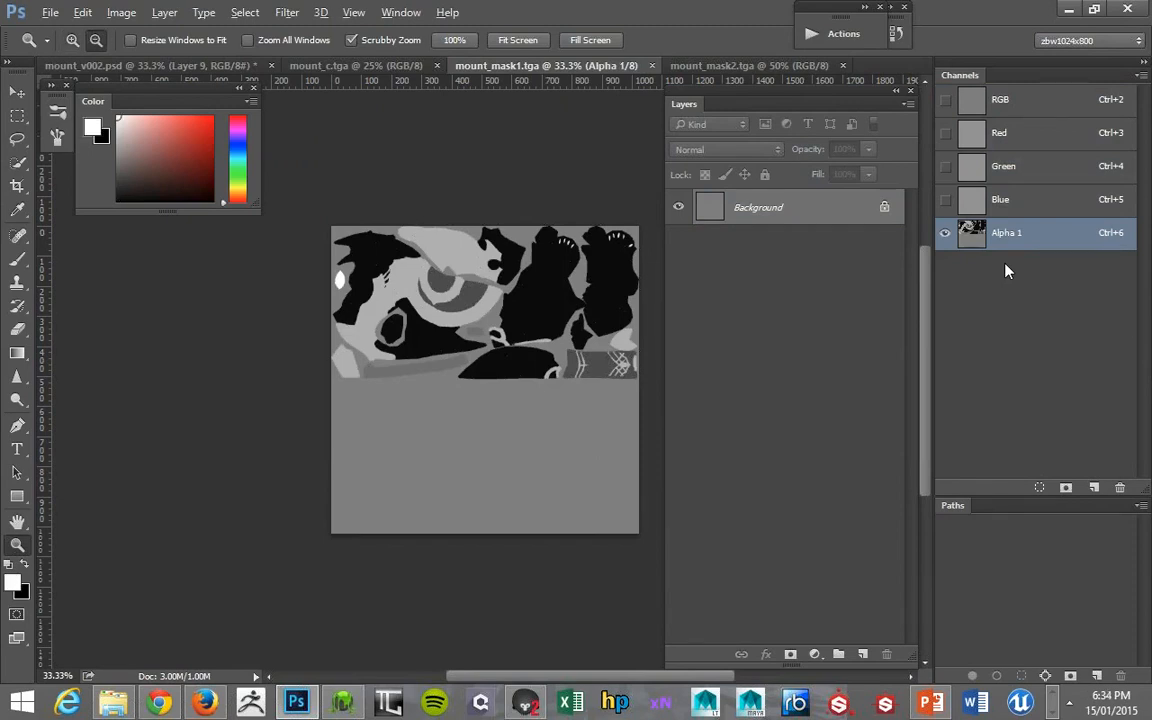
pyautogui.press('x')
pyautogui.hotkey('alt', 'BackSpace')
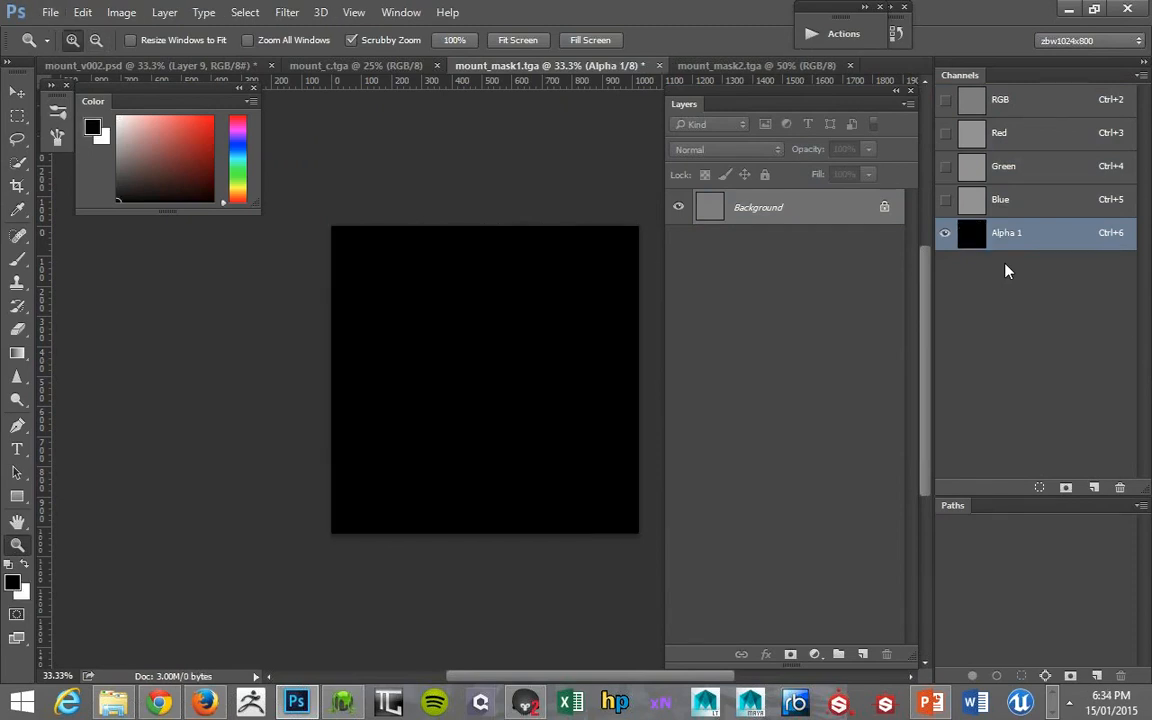
pyautogui.click(976, 204)
pyautogui.hotkey('ctrl', 'v')
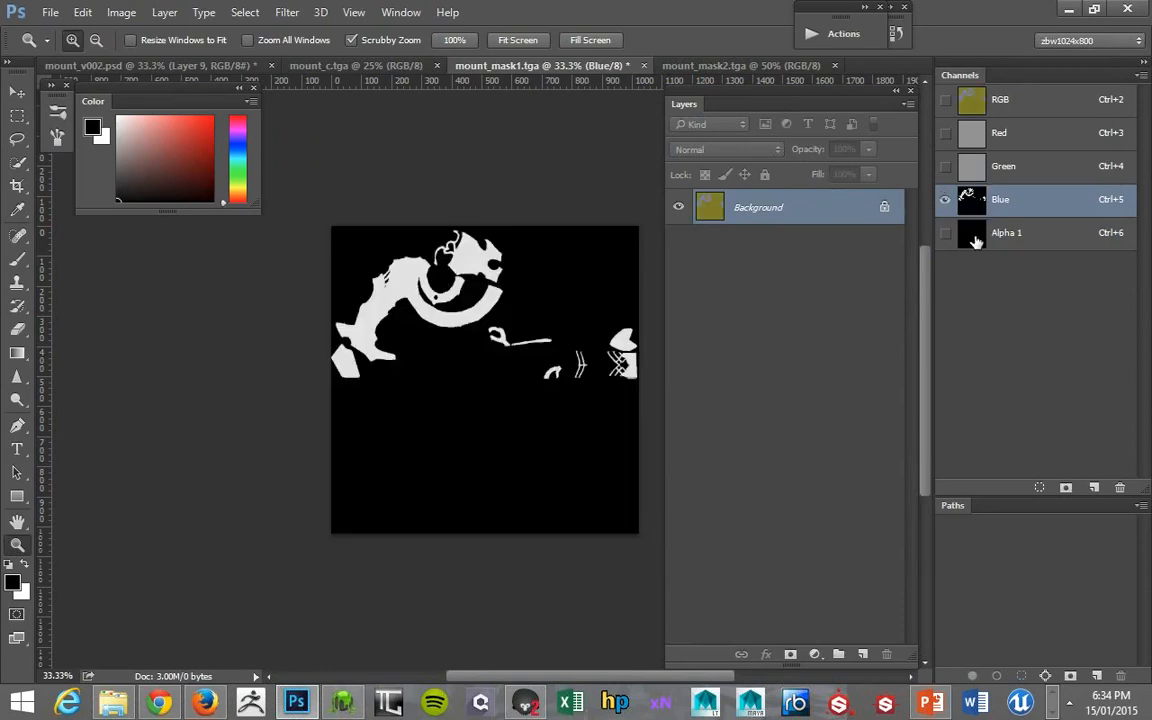
# Fill the Red and Green channels of mount_mask1.tga with black and check the Blue and Alpha 1 channels.
pyautogui.click(985, 133)
pyautogui.click(985, 166)
pyautogui.click(985, 133)
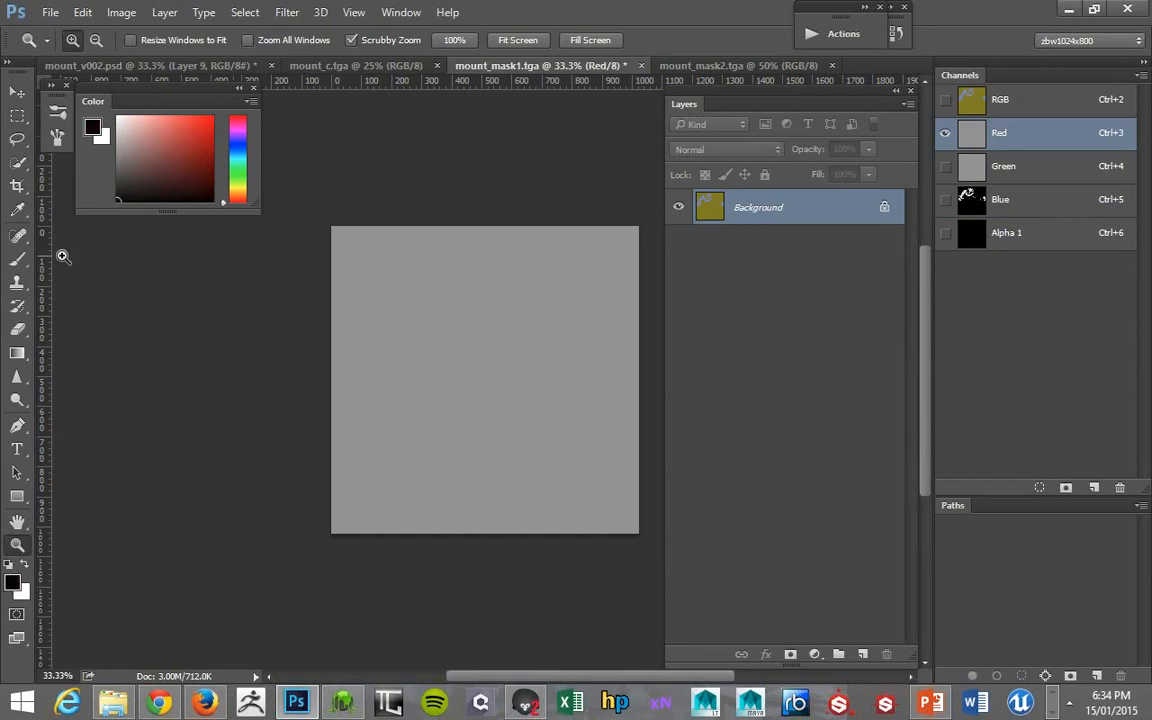
pyautogui.hotkey('alt', 'BackSpace')
pyautogui.click(977, 170)
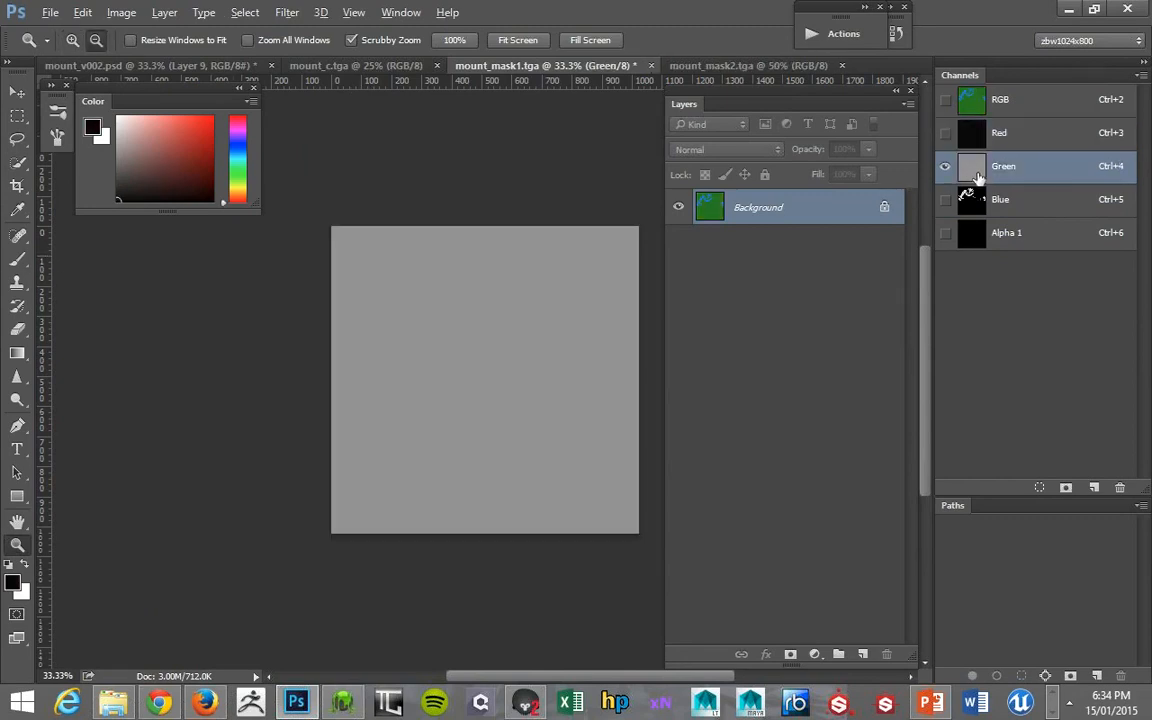
pyautogui.hotkey('alt', 'BackSpace')
pyautogui.click(977, 205)
pyautogui.click(965, 235)
pyautogui.click(960, 202)
pyautogui.click(944, 240)
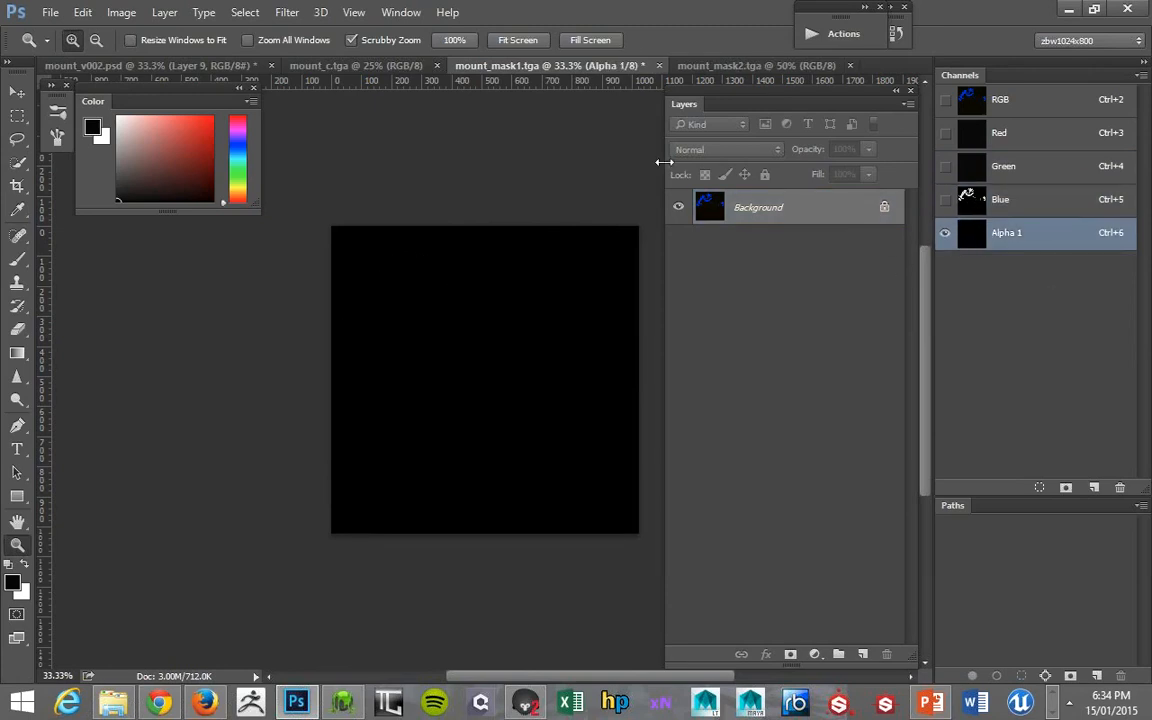
# Return to mount_v002.psd, hide the B - Metalness and Mask2 groups so the Diffuse texture shows, and clear the selection.
pyautogui.click(310, 66)
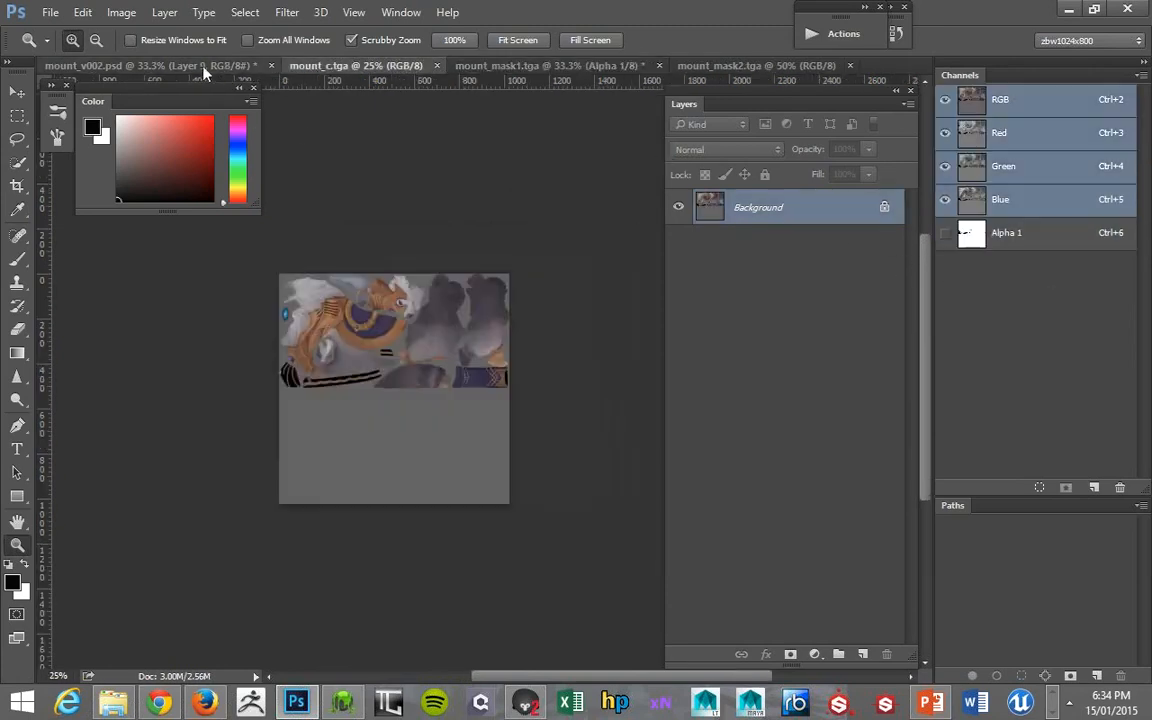
pyautogui.click(202, 62)
pyautogui.click(713, 220)
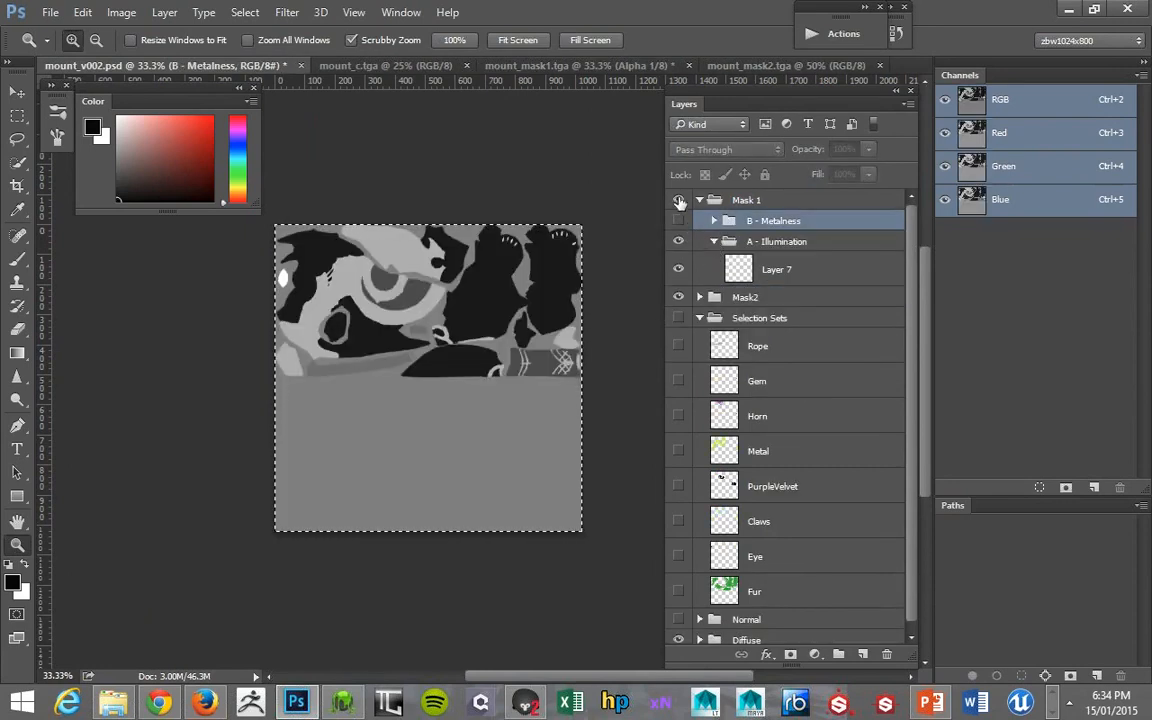
pyautogui.click(698, 318)
pyautogui.click(678, 297)
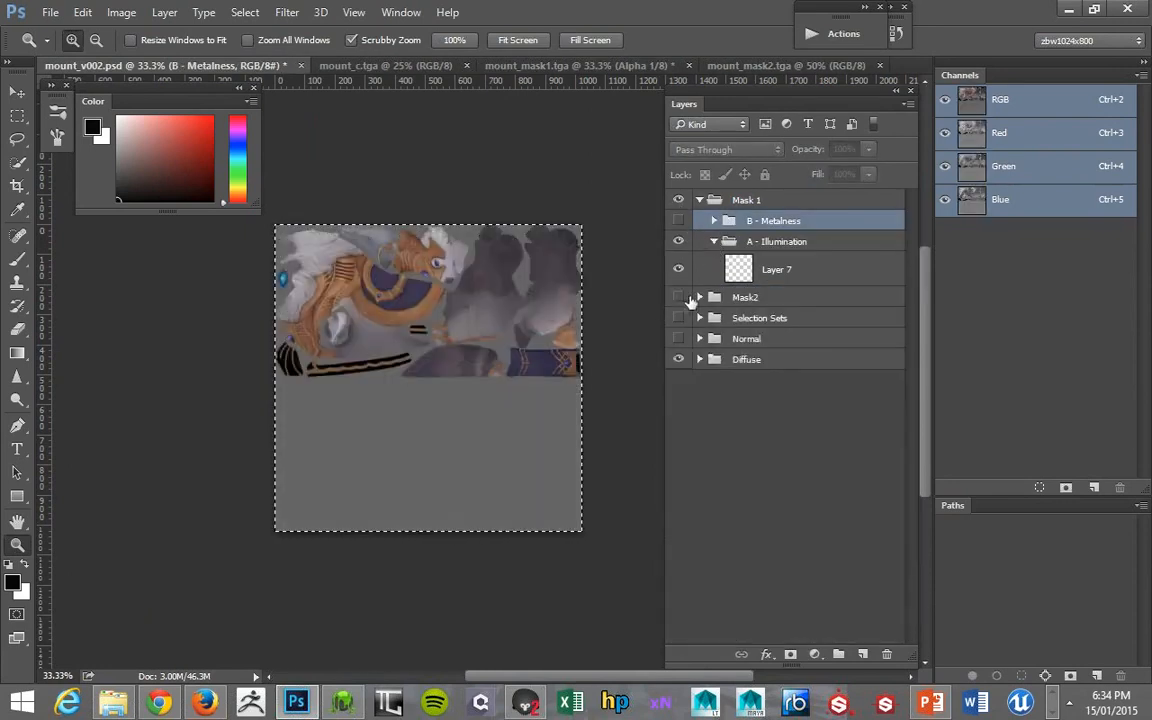
pyautogui.hotkey('ctrl', 'd')
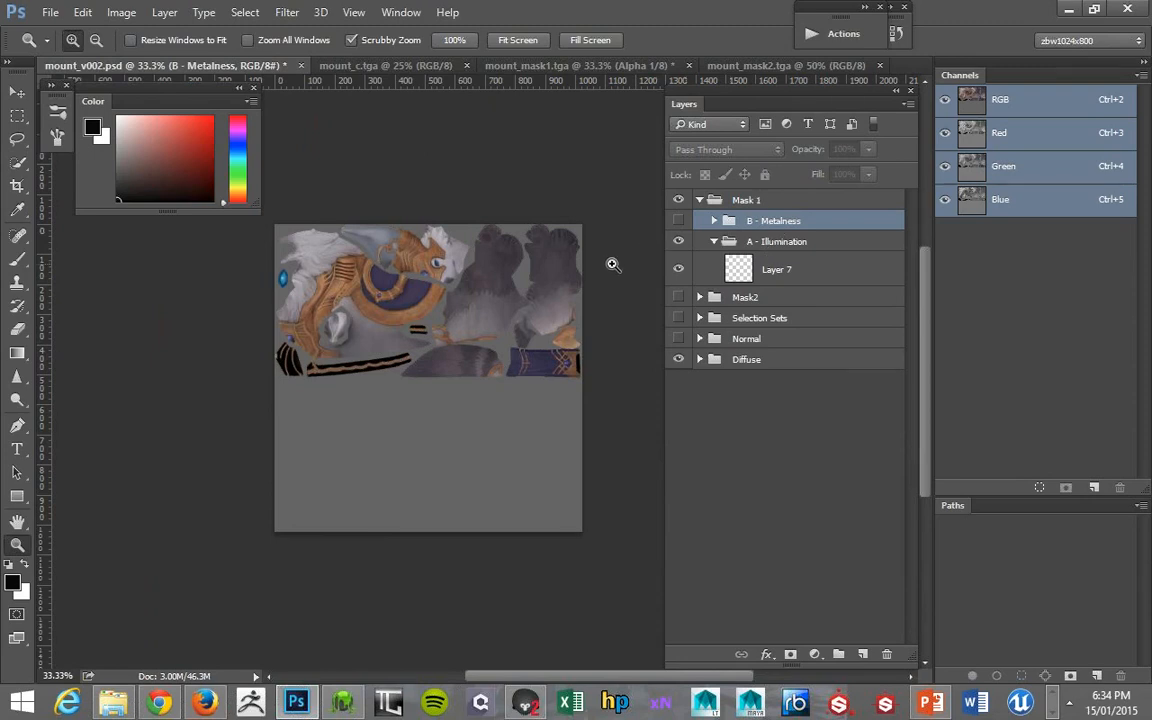
# Copy the whole visible Diffuse texture as merged and paste it into Layer 7 of the A - Illumination group.
pyautogui.click(566, 265)
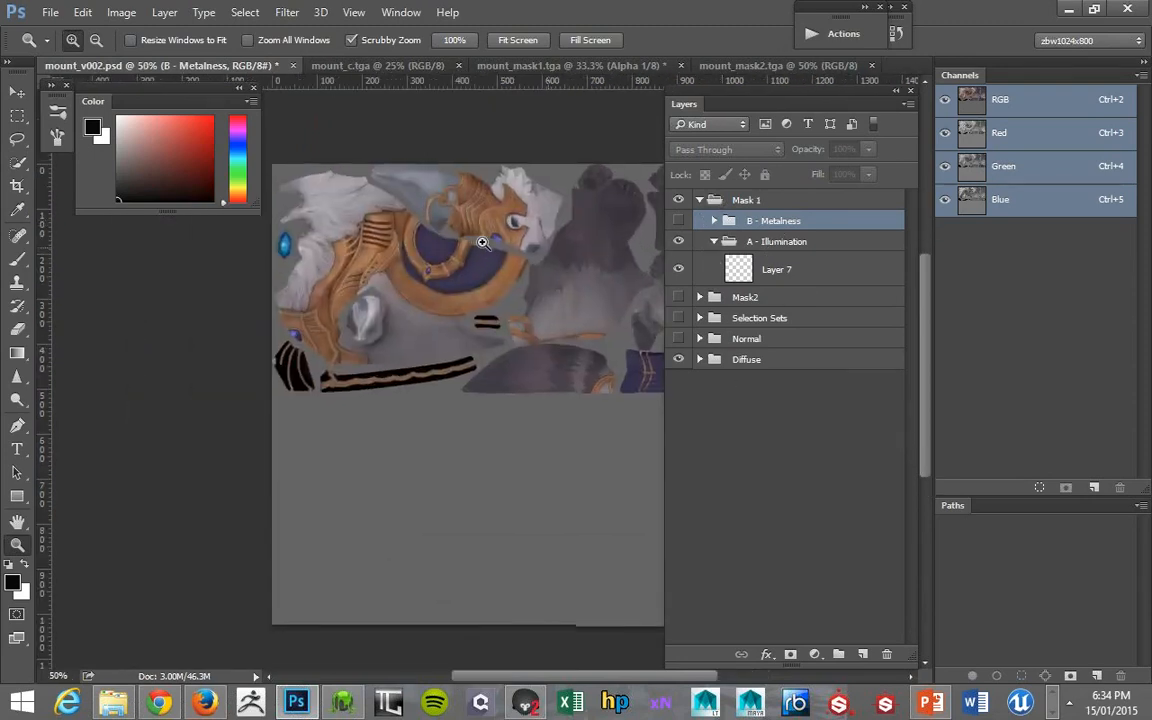
pyautogui.click(478, 239)
pyautogui.moveTo(412, 234); pyautogui.dragTo(487, 256)
pyautogui.click(767, 272)
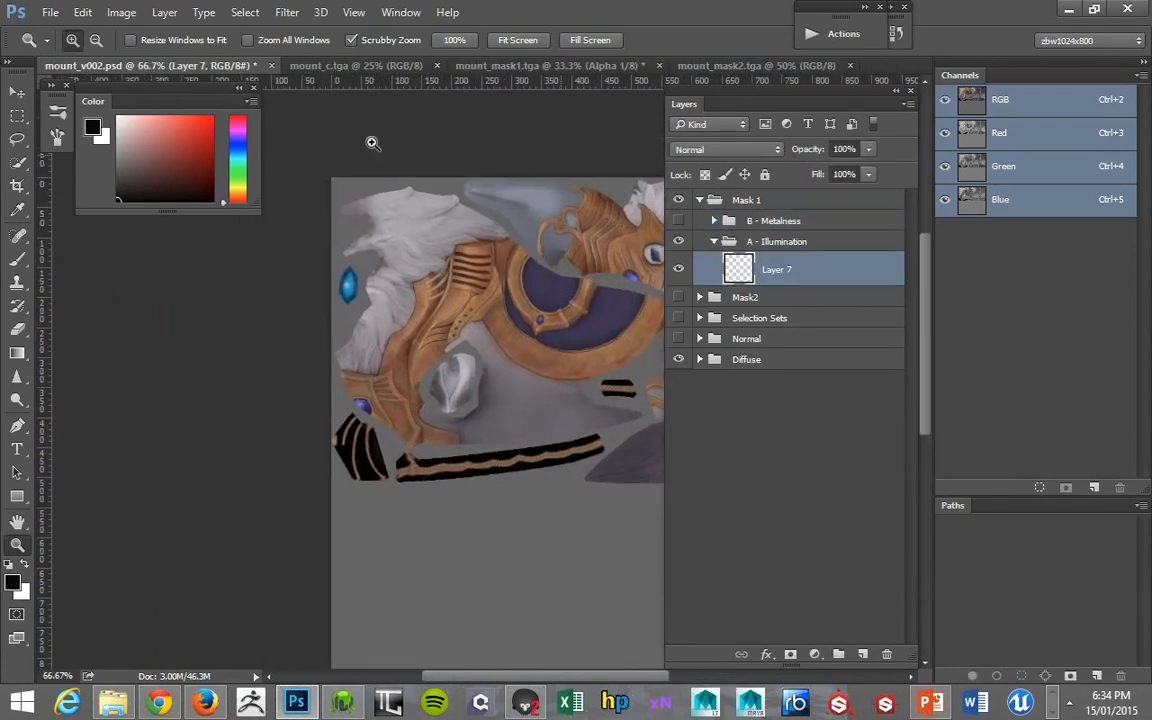
pyautogui.click(17, 138)
pyautogui.press('z')
pyautogui.keyDown('alt'); pyautogui.click(373, 260); pyautogui.keyUp('alt')
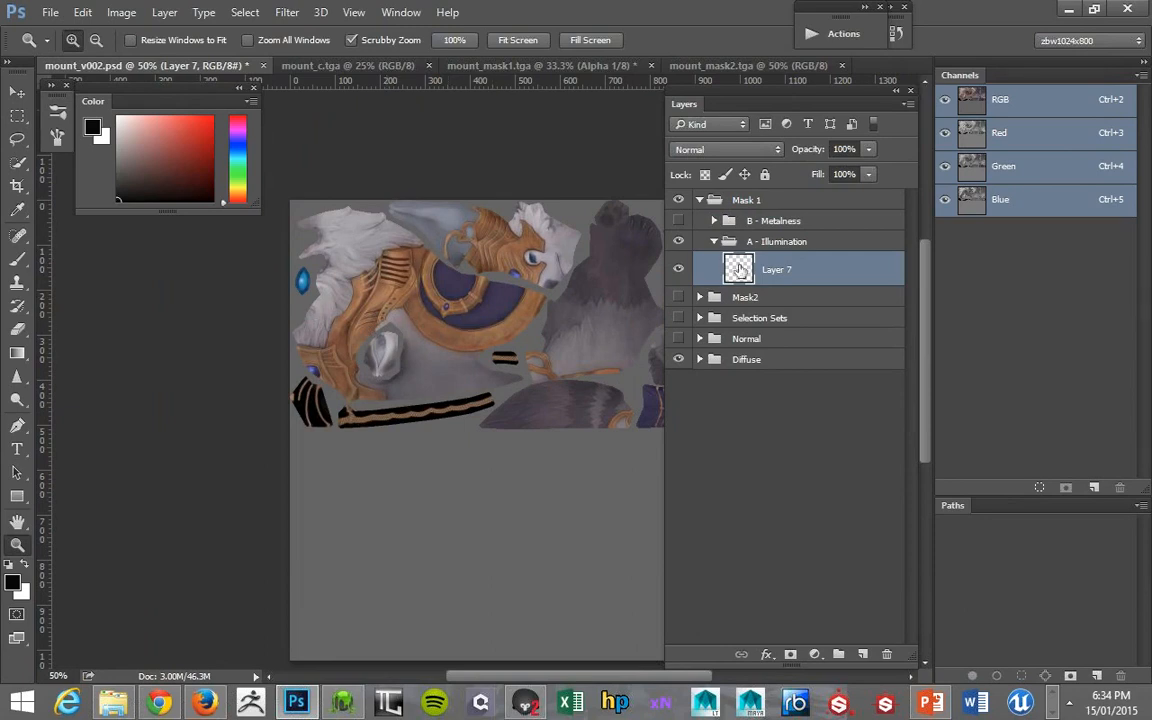
pyautogui.press('b')
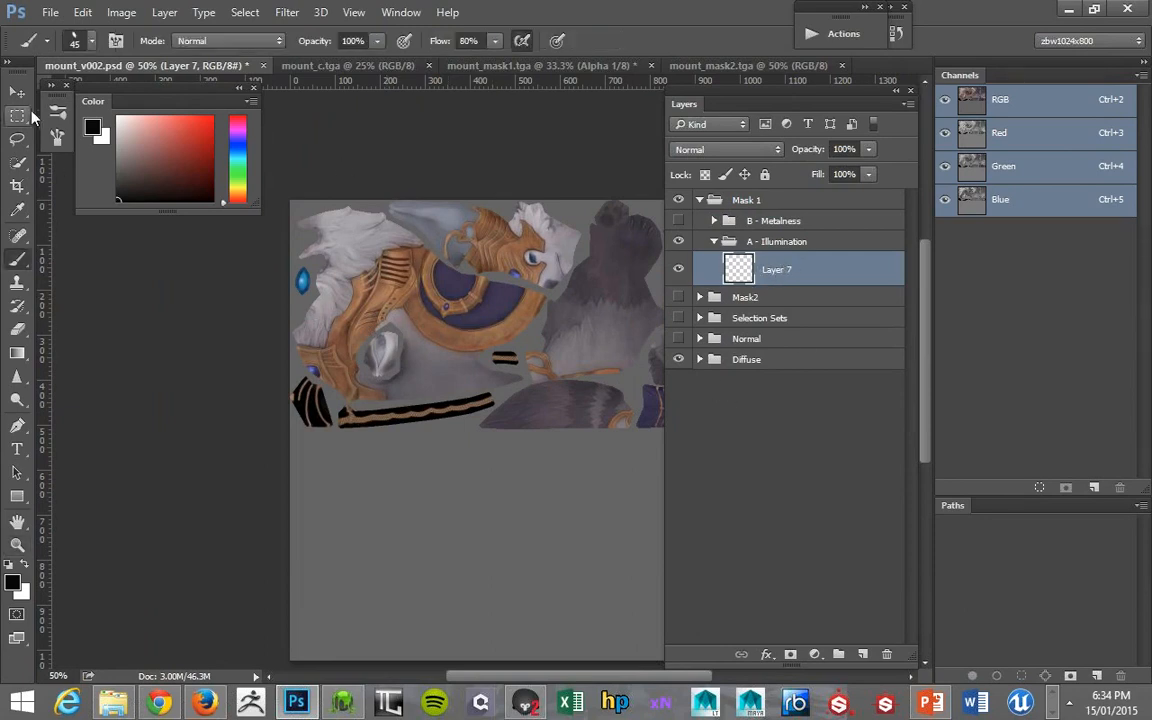
pyautogui.hotkey('ctrl', 'a')
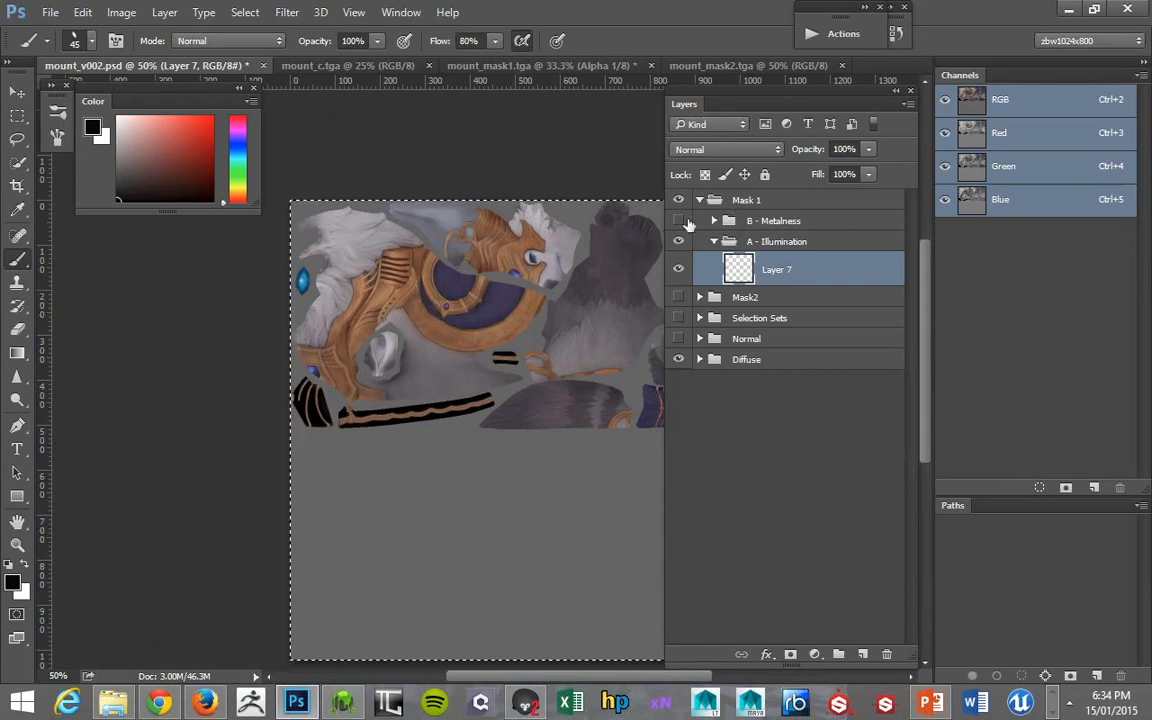
pyautogui.hotkey('ctrl', 'v')
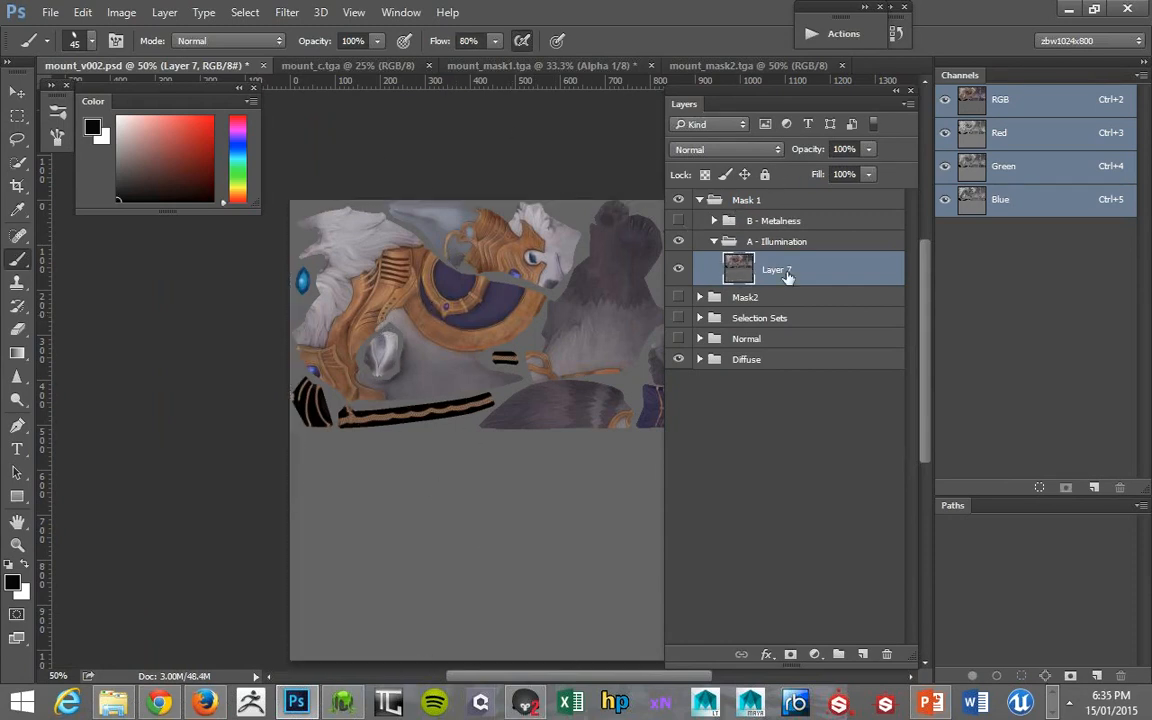
# Lasso loosely around the blue gem on Layer 7, invert the selection, fill it with black and deselect.
pyautogui.click(17, 140)
pyautogui.moveTo(300, 308)
pyautogui.mouseDown()
pyautogui.moveTo(235, 460)
pyautogui.moveTo(506, 592)
pyautogui.moveTo(666, 298)
pyautogui.moveTo(510, 126)
pyautogui.moveTo(295, 153)
pyautogui.moveTo(271, 238)
pyautogui.moveTo(293, 286)
pyautogui.mouseUp()
pyautogui.moveTo(384, 400)
pyautogui.mouseDown()
pyautogui.moveTo(312, 352)
pyautogui.moveTo(588, 533)
pyautogui.moveTo(579, 472)
pyautogui.mouseUp()
pyautogui.moveTo(391, 325); pyautogui.dragTo(227, 288)
pyautogui.moveTo(310, 290)
pyautogui.mouseDown()
pyautogui.moveTo(584, 237)
pyautogui.moveTo(565, 215)
pyautogui.mouseUp()
pyautogui.moveTo(525, 131)
pyautogui.mouseDown()
pyautogui.moveTo(632, 350)
pyautogui.moveTo(590, 245)
pyautogui.mouseUp()
pyautogui.moveTo(533, 206); pyautogui.dragTo(598, 171)
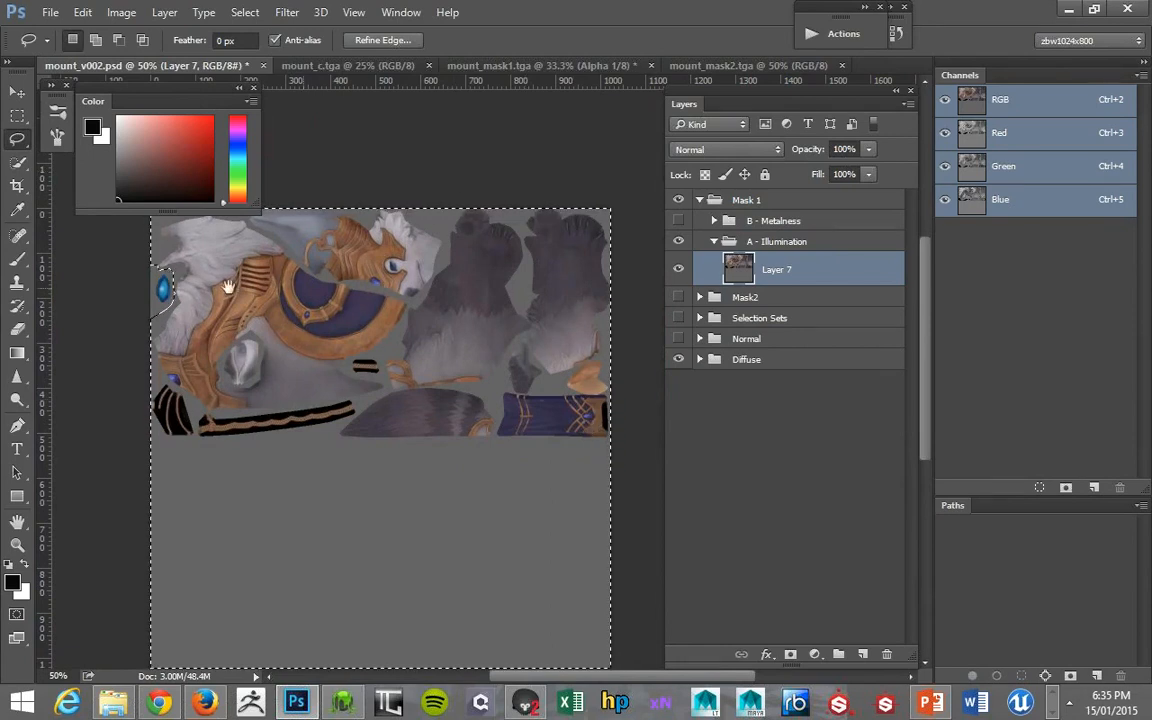
pyautogui.moveTo(267, 290); pyautogui.dragTo(323, 306)
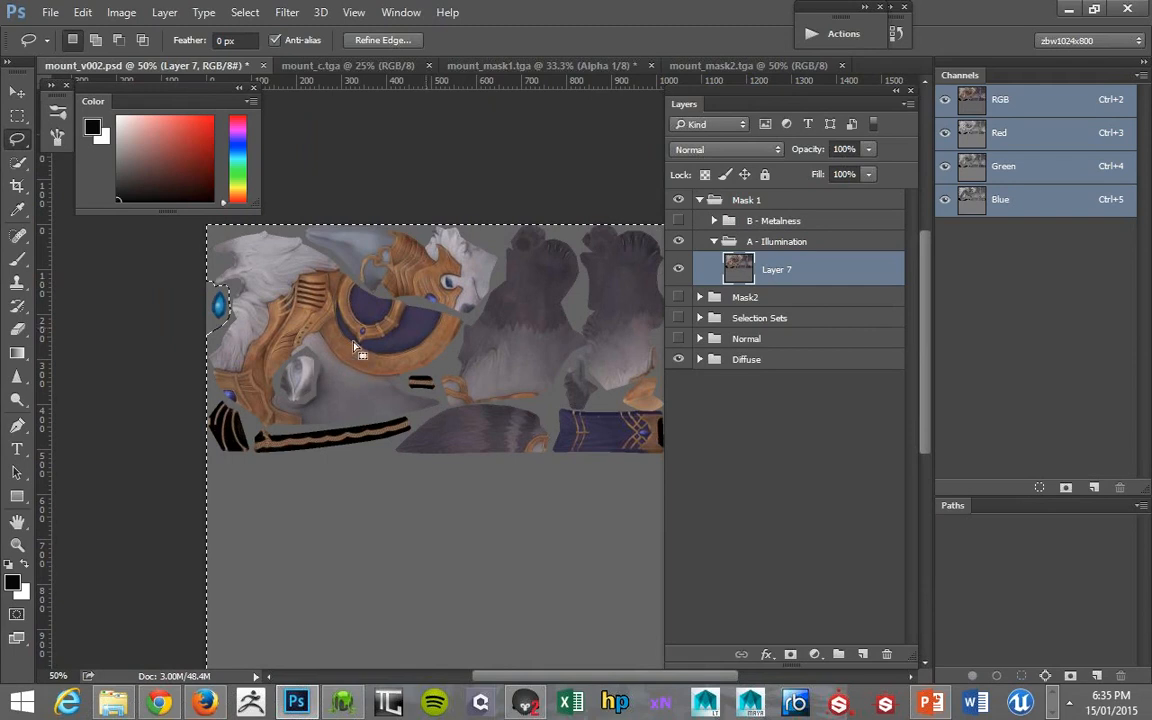
pyautogui.moveTo(200, 295)
pyautogui.mouseDown()
pyautogui.moveTo(274, 314)
pyautogui.moveTo(291, 300)
pyautogui.mouseUp()
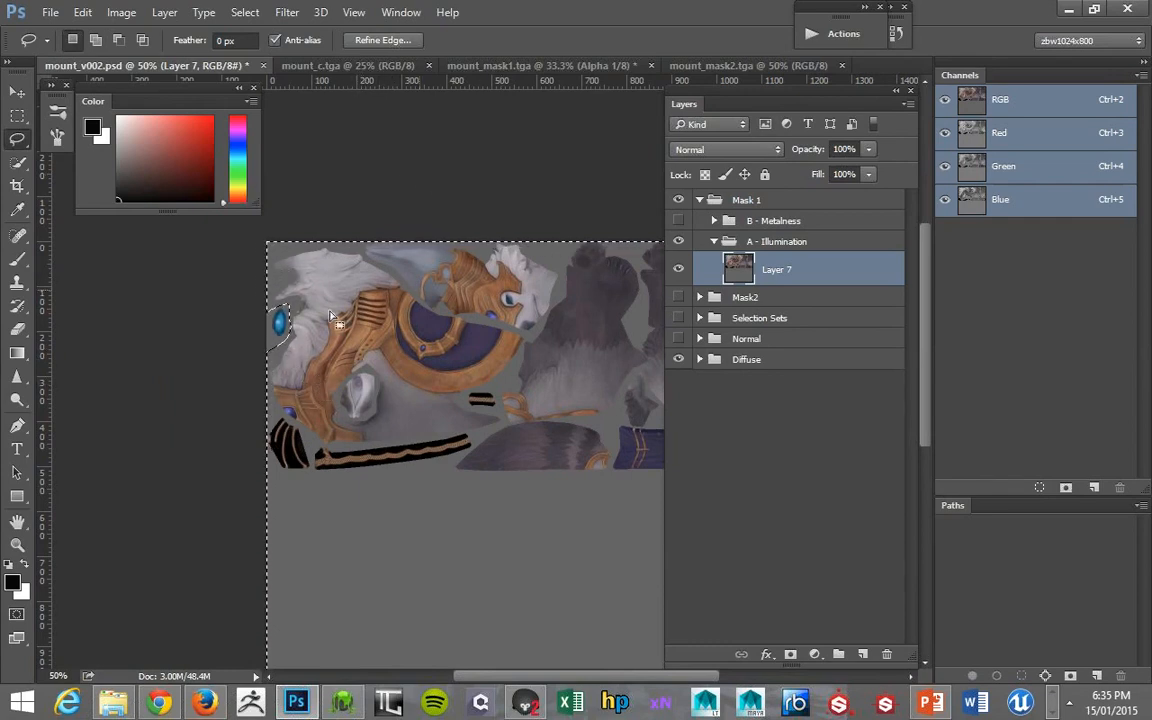
pyautogui.moveTo(427, 303); pyautogui.dragTo(415, 257)
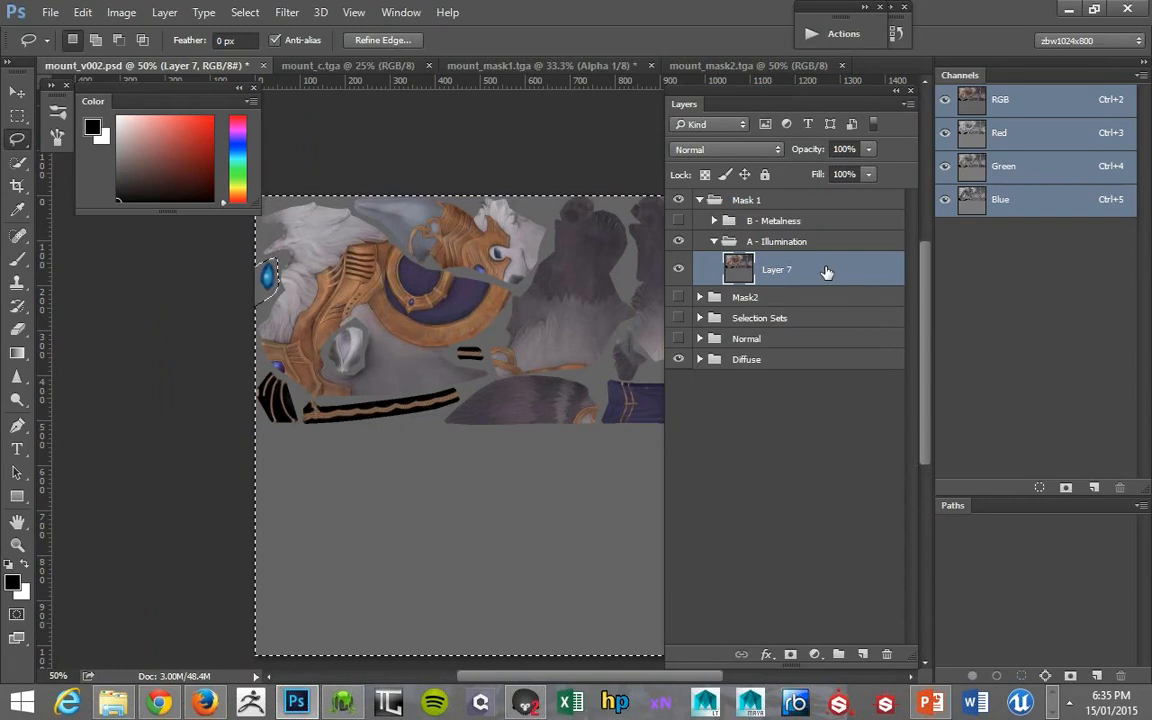
pyautogui.hotkey('alt', 'BackSpace')
pyautogui.hotkey('ctrl', 'd')
# Select the grey background around the blue gem with the Magic Wand at tolerance 5, fill it with black and deselect.
pyautogui.press('z')
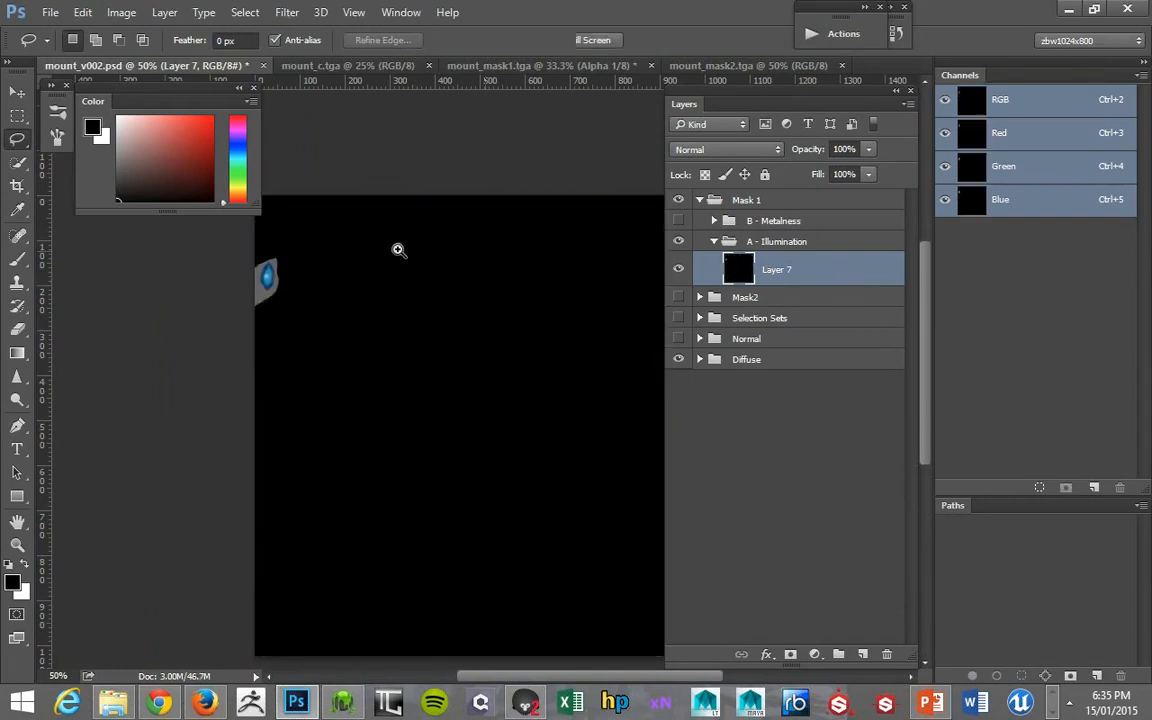
pyautogui.click(352, 301)
pyautogui.moveTo(323, 299)
pyautogui.mouseDown()
pyautogui.moveTo(515, 343)
pyautogui.moveTo(609, 313)
pyautogui.mouseUp()
pyautogui.click(501, 328)
pyautogui.click(502, 332)
pyautogui.press('w')
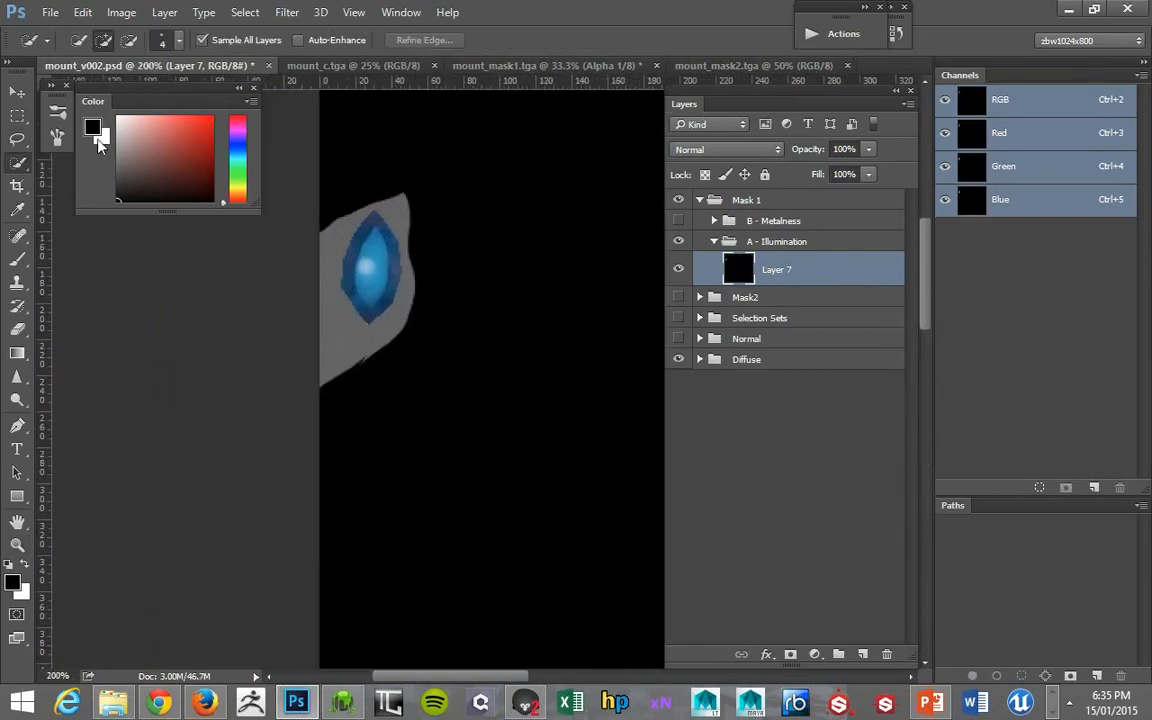
pyautogui.click(338, 334)
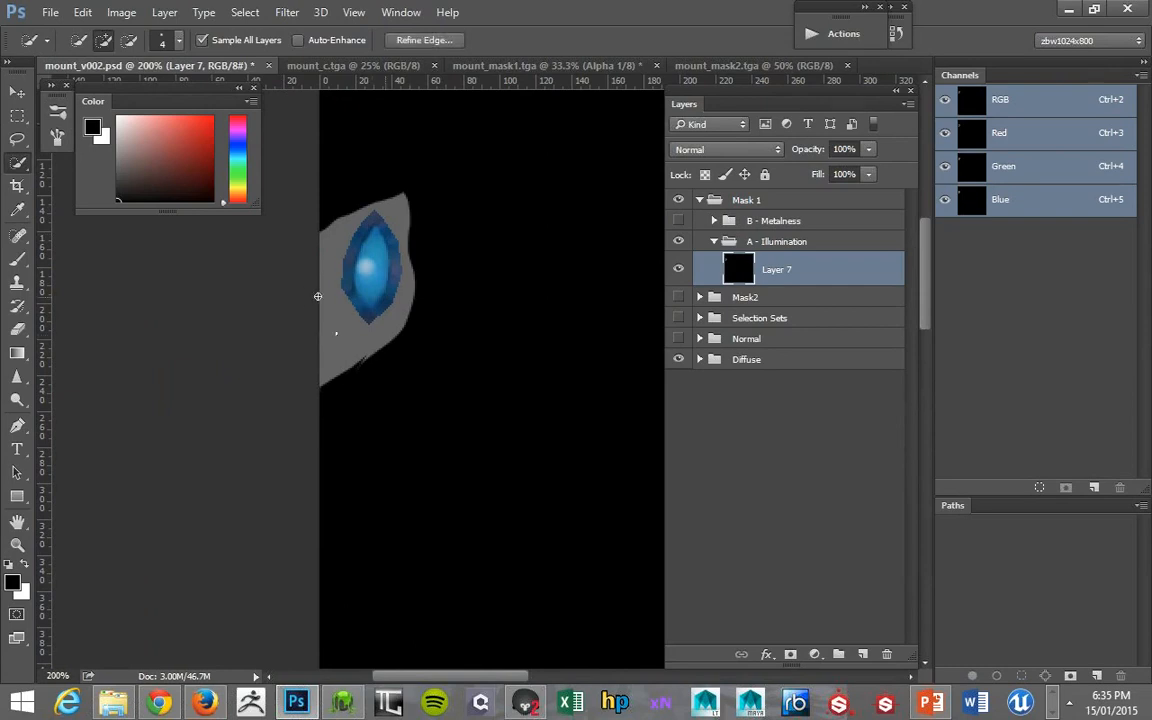
pyautogui.rightClick(18, 162)
pyautogui.click(55, 177)
pyautogui.click(336, 330)
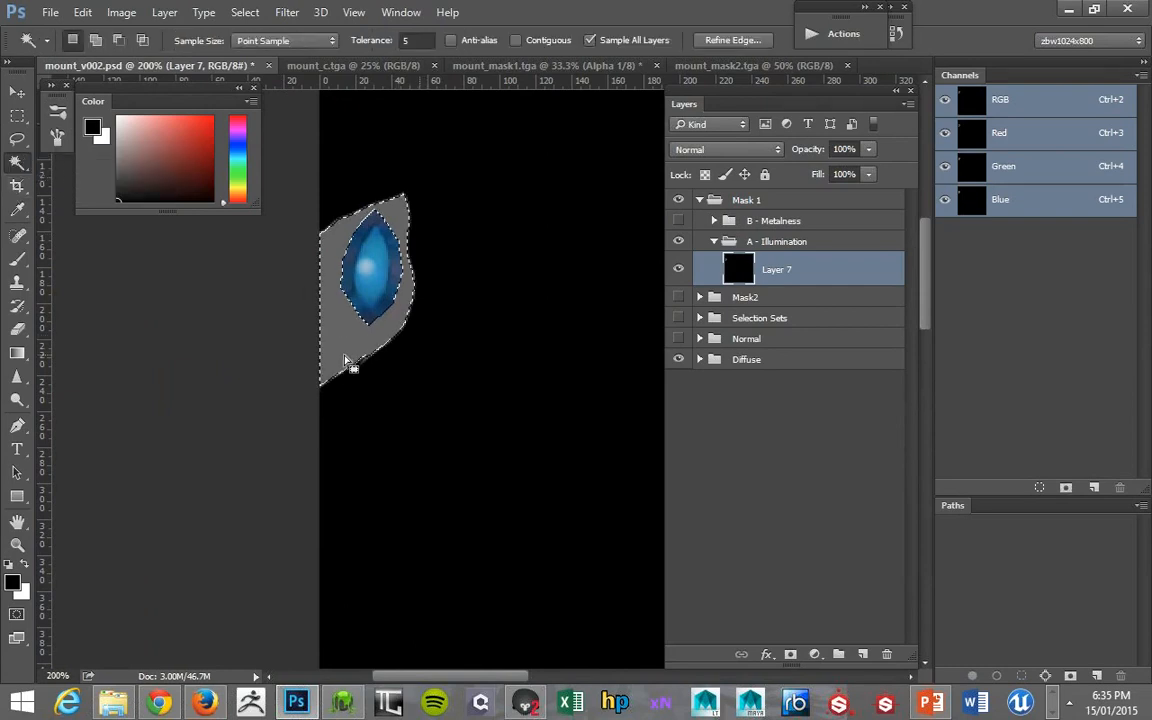
pyautogui.hotkey('alt', 'BackSpace')
pyautogui.hotkey('ctrl', 'd')
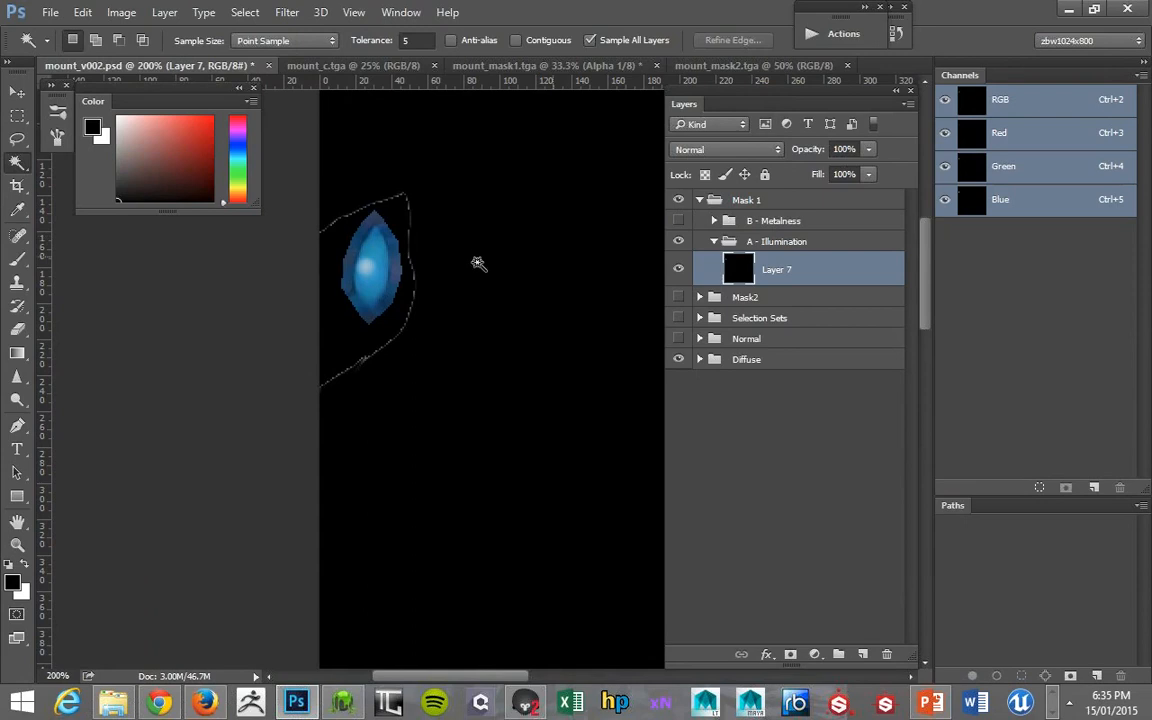
# Paint over the leftover grey outline around the gem with a black brush of size 10.
pyautogui.press('b')
pyautogui.press('[')
pyautogui.press('[')
pyautogui.press('[')
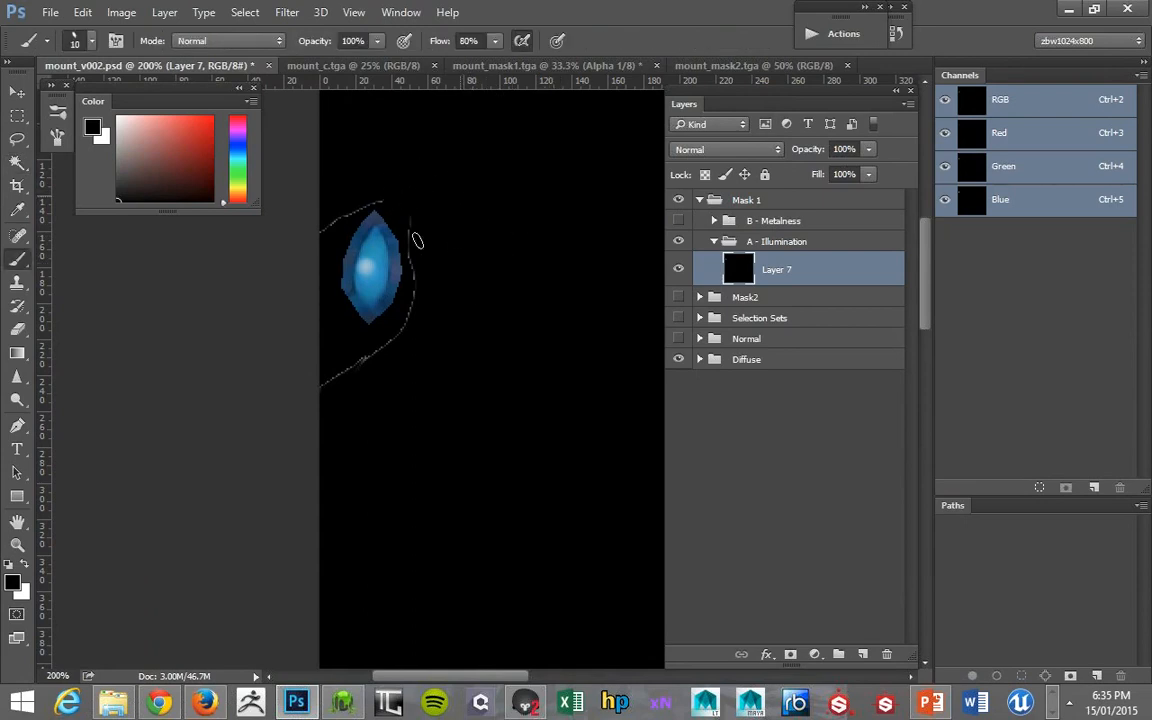
pyautogui.moveTo(405, 222)
pyautogui.mouseDown()
pyautogui.moveTo(418, 303)
pyautogui.moveTo(397, 354)
pyautogui.moveTo(387, 343)
pyautogui.moveTo(345, 377)
pyautogui.mouseUp()
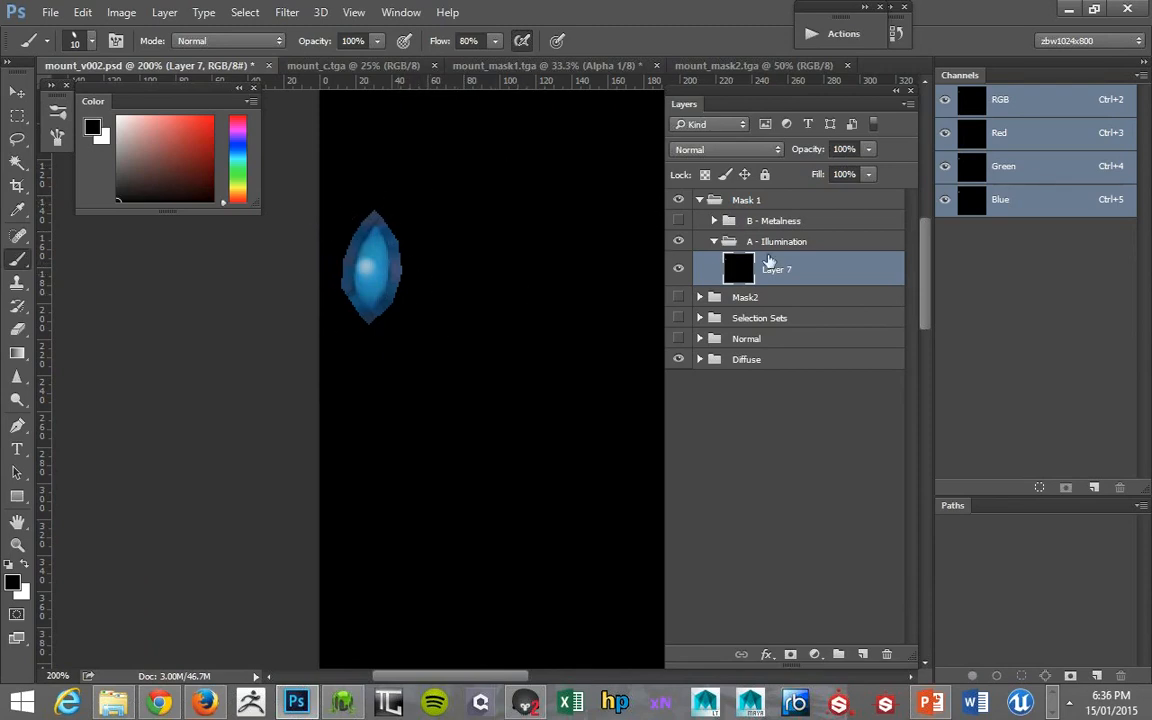
# Open the Hue/Saturation adjustment for Layer 7 and accept it with the default values.
pyautogui.hotkey('ctrl', 'u')
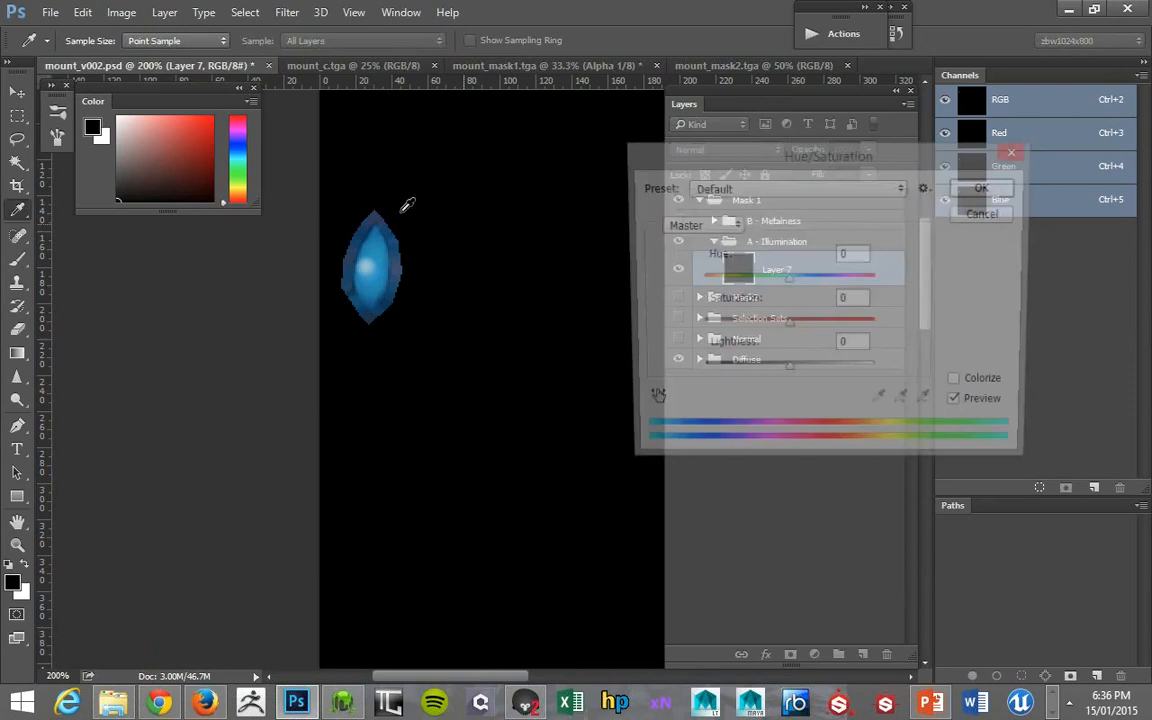
pyautogui.click(969, 188)
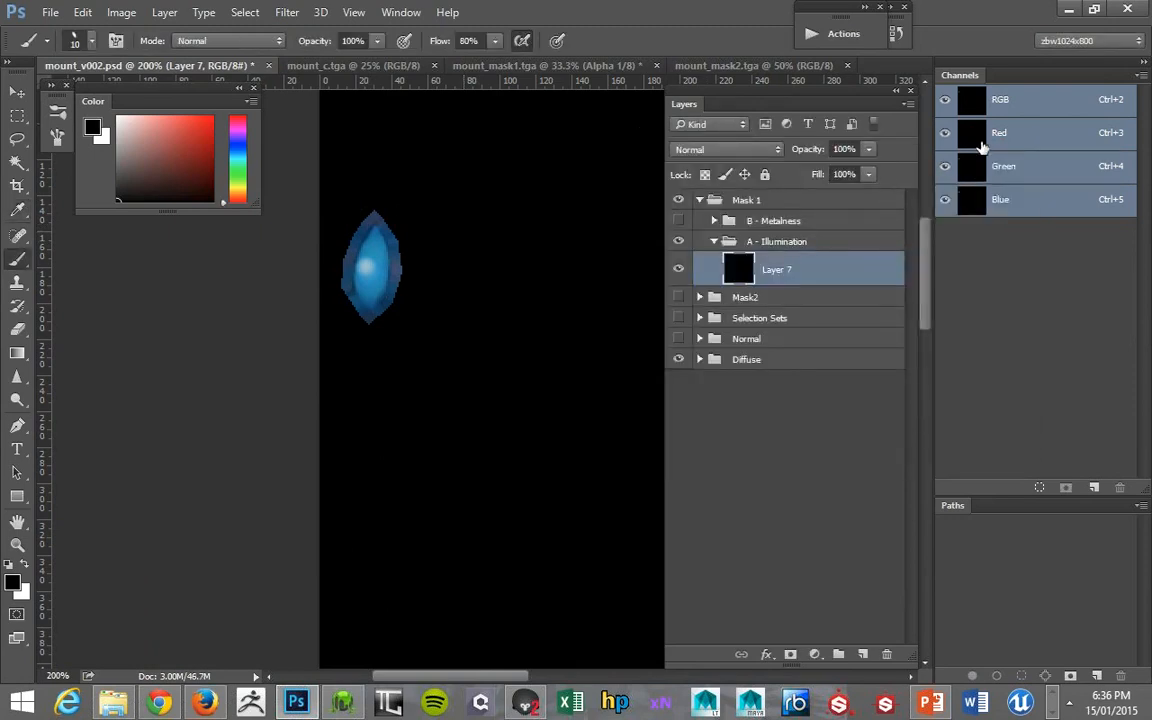
# Desaturate Layer 7 with a Hue/Saturation adjustment at Saturation -100.
pyautogui.hotkey('ctrl', 'alt', 'u')
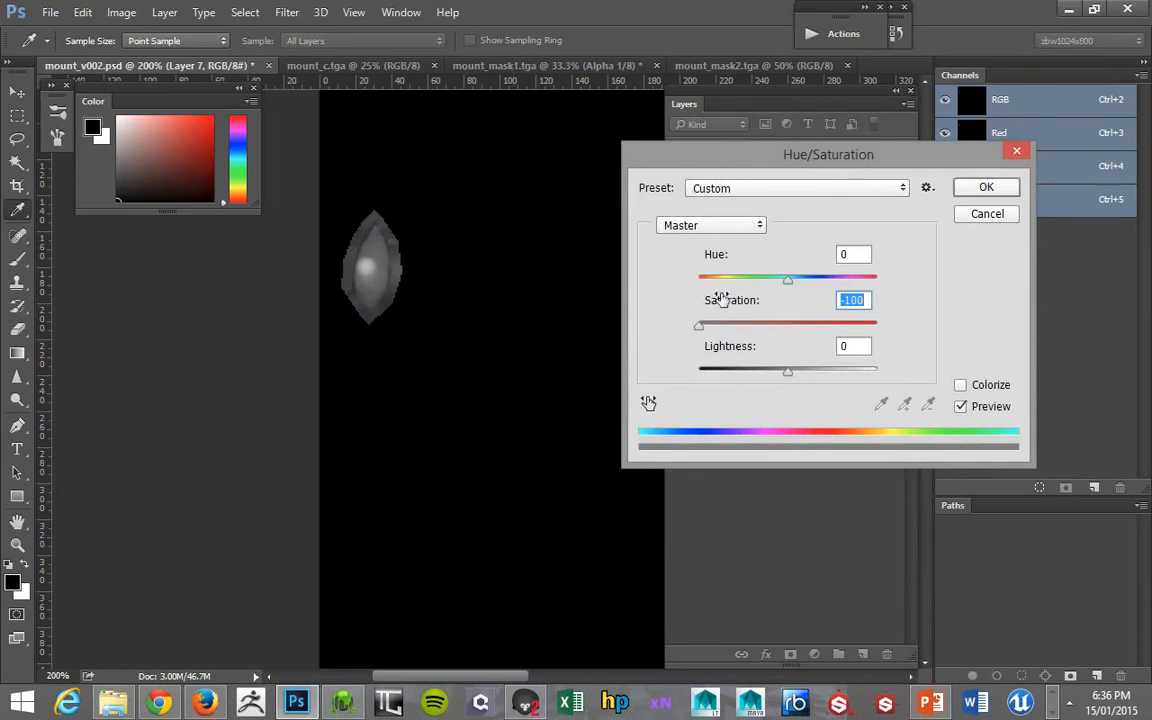
pyautogui.click(980, 192)
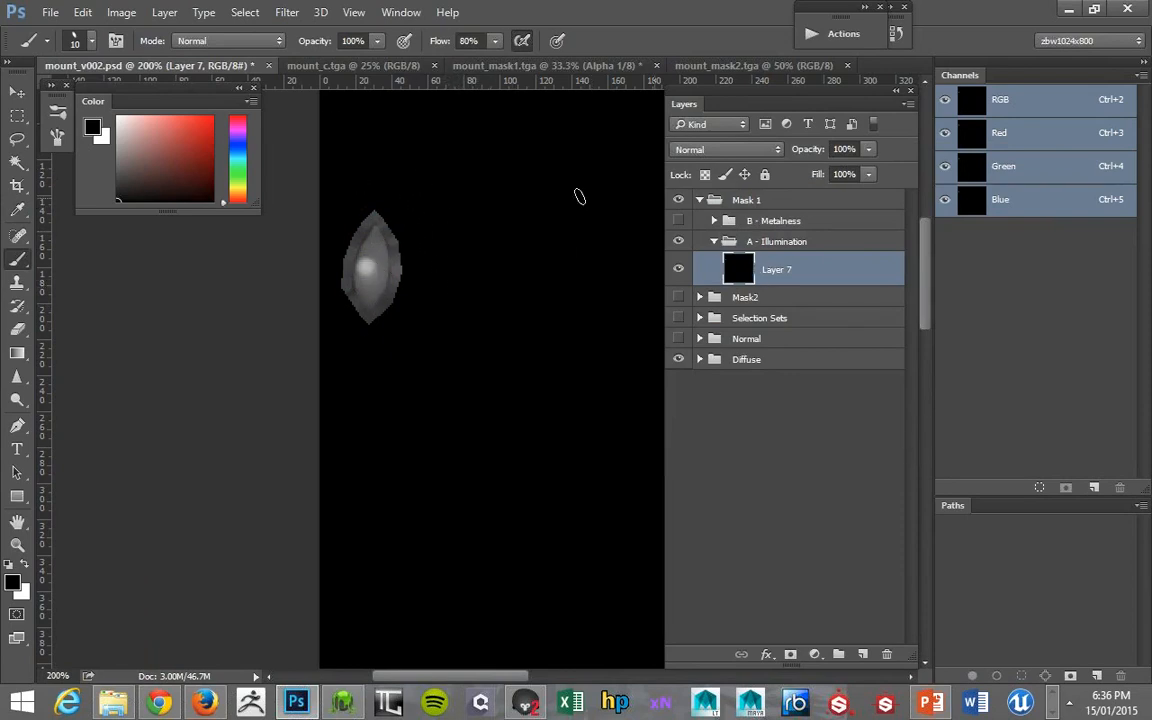
# Add a new layer above Layer 7 and set up the soft round 163 px brush with grey sampled from the gem.
pyautogui.press('z')
pyautogui.click(382, 252)
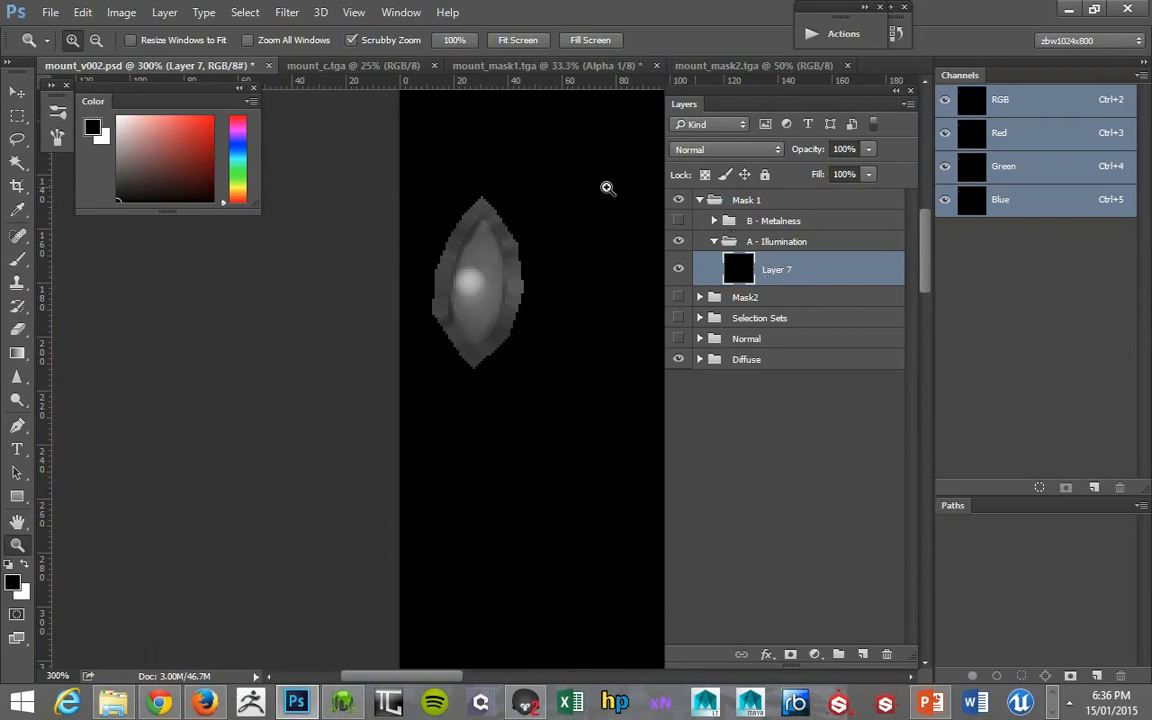
pyautogui.press('b')
pyautogui.click(862, 654)
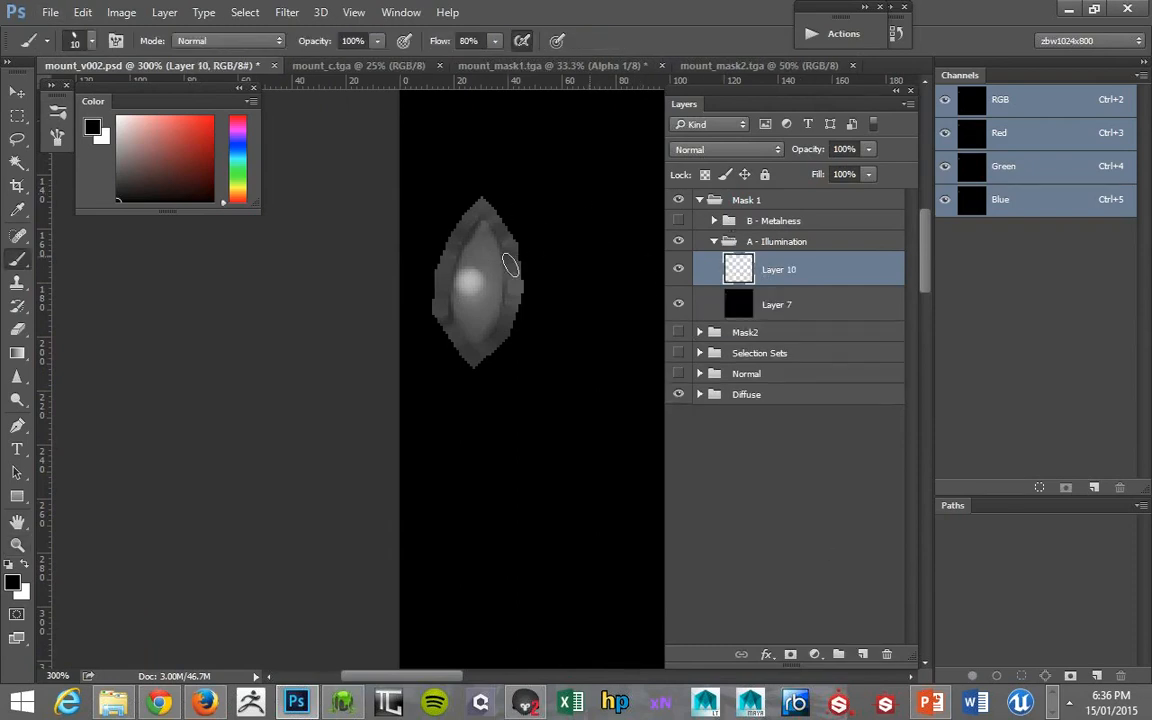
pyautogui.keyDown('alt'); pyautogui.click(483, 236); pyautogui.keyUp('alt')
pyautogui.rightClick(493, 286)
pyautogui.moveTo(895, 648)
pyautogui.mouseDown()
pyautogui.moveTo(905, 543)
pyautogui.moveTo(894, 360)
pyautogui.moveTo(896, 662)
pyautogui.moveTo(894, 612)
pyautogui.mouseUp()
pyautogui.click(719, 465)
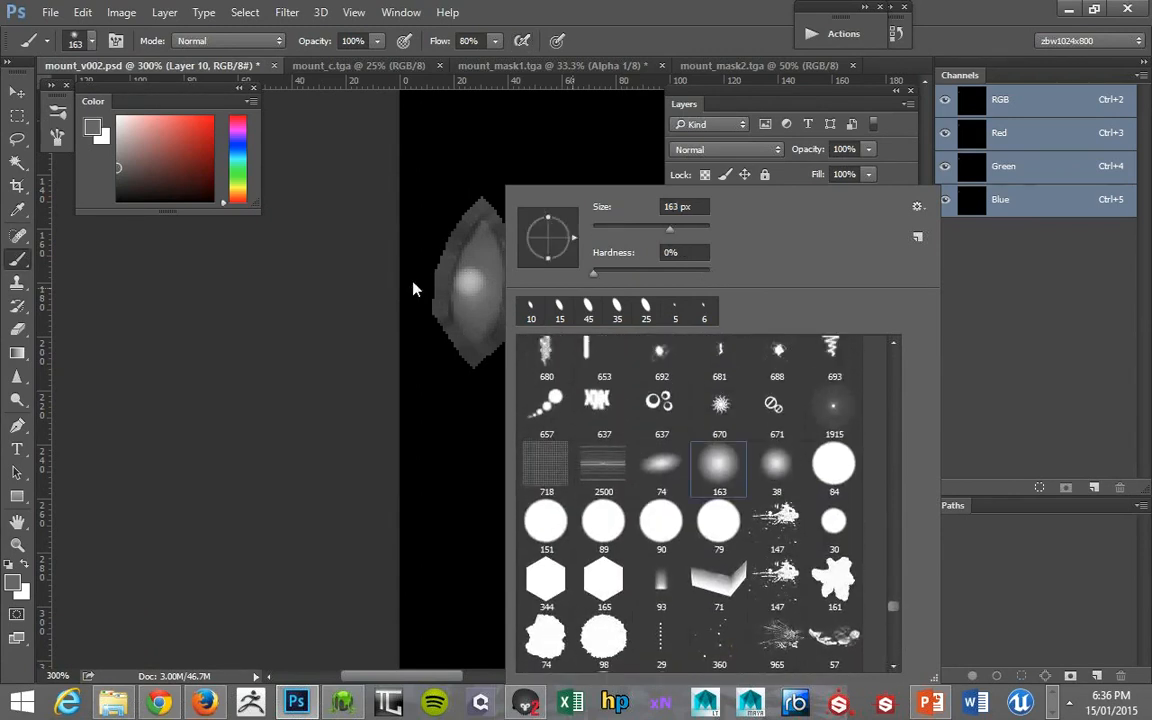
# Undo the oversized soft stroke and paint grey over the gem's bright highlight with the brush reduced to 25 px.
pyautogui.press('[')
pyautogui.moveTo(413, 289); pyautogui.dragTo(440, 229)
pyautogui.press('[')
pyautogui.press('[')
pyautogui.press('[')
pyautogui.press('[')
pyautogui.press('[')
pyautogui.press('[')
pyautogui.press('[')
pyautogui.press('[')
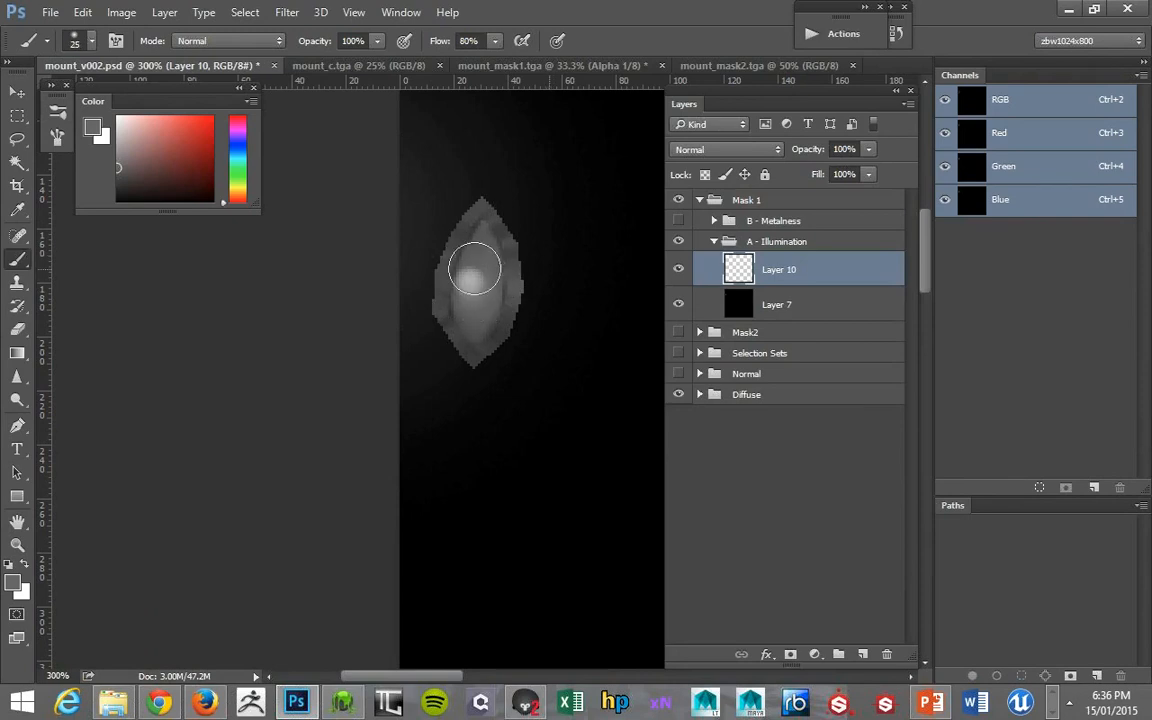
pyautogui.hotkey('ctrl', 'z')
pyautogui.moveTo(469, 278); pyautogui.dragTo(473, 287)
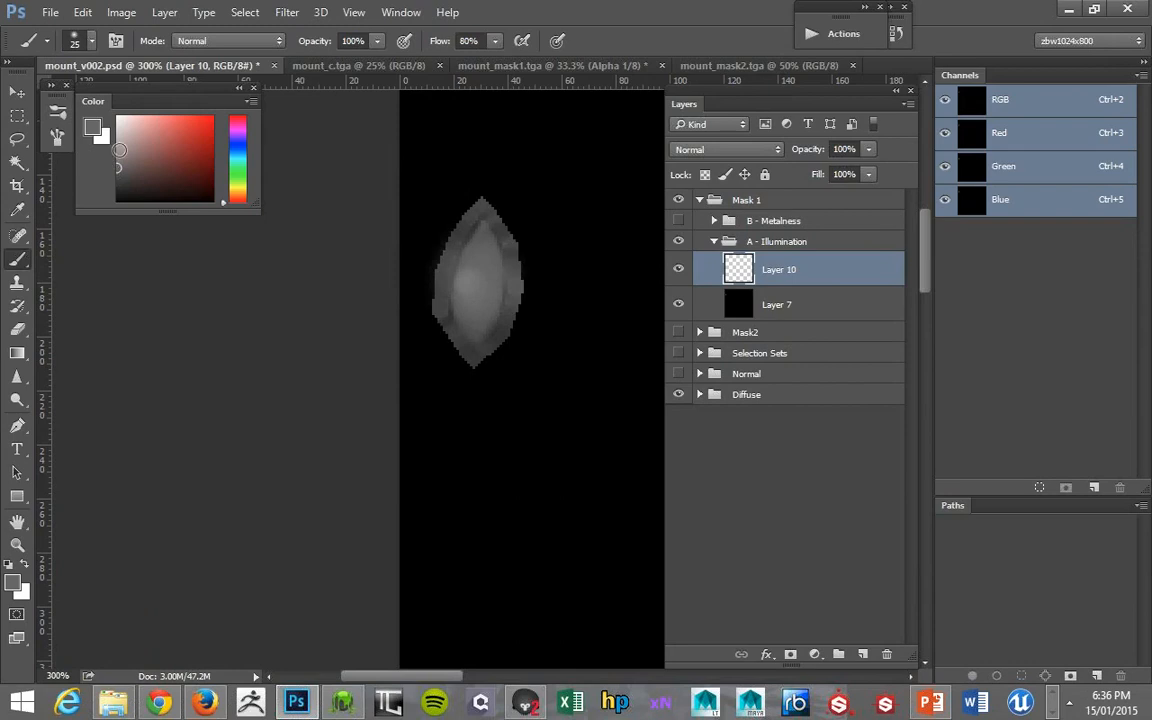
# Paint a soft glow over the gem's centre in progressively lighter greys, finishing with a near-white 20 px brush.
pyautogui.click(118, 133)
pyautogui.press(']')
pyautogui.press(']')
pyautogui.press(']')
pyautogui.press('[')
pyautogui.moveTo(480, 288)
pyautogui.mouseDown()
pyautogui.moveTo(480, 270)
pyautogui.moveTo(475, 306)
pyautogui.moveTo(479, 256)
pyautogui.moveTo(432, 262)
pyautogui.moveTo(425, 245)
pyautogui.mouseUp()
pyautogui.click(117, 124)
pyautogui.press('[')
pyautogui.press('[')
pyautogui.press('[')
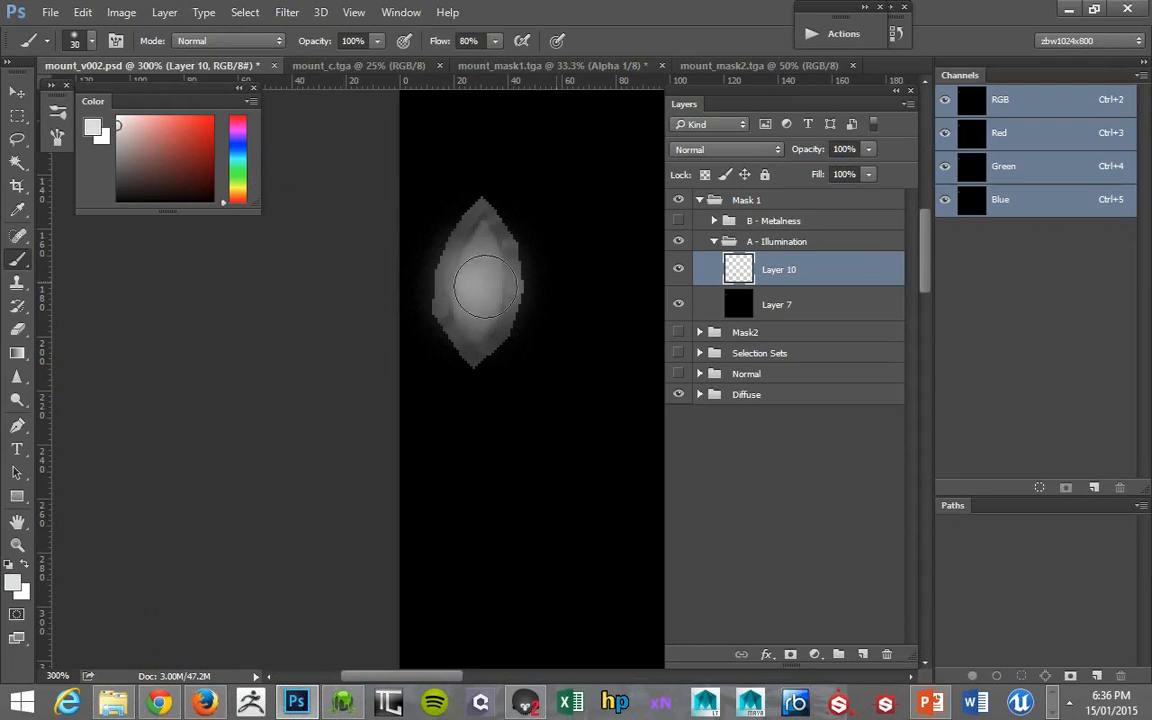
pyautogui.moveTo(482, 280)
pyautogui.mouseDown()
pyautogui.moveTo(470, 296)
pyautogui.moveTo(476, 278)
pyautogui.moveTo(450, 255)
pyautogui.mouseUp()
# Add a Hue/Saturation adjustment layer above Layer 10 and set its Lightness to -4.
pyautogui.press('z')
pyautogui.keyDown('alt'); pyautogui.click(409, 167); pyautogui.keyUp('alt')
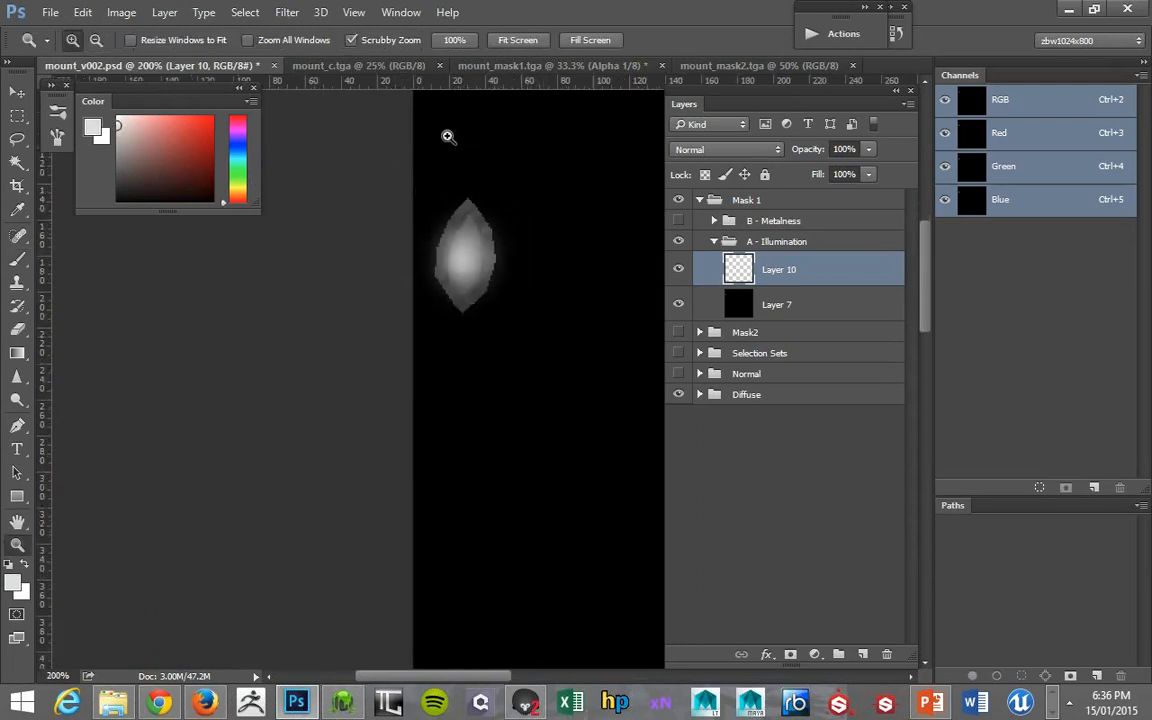
pyautogui.press('alt')
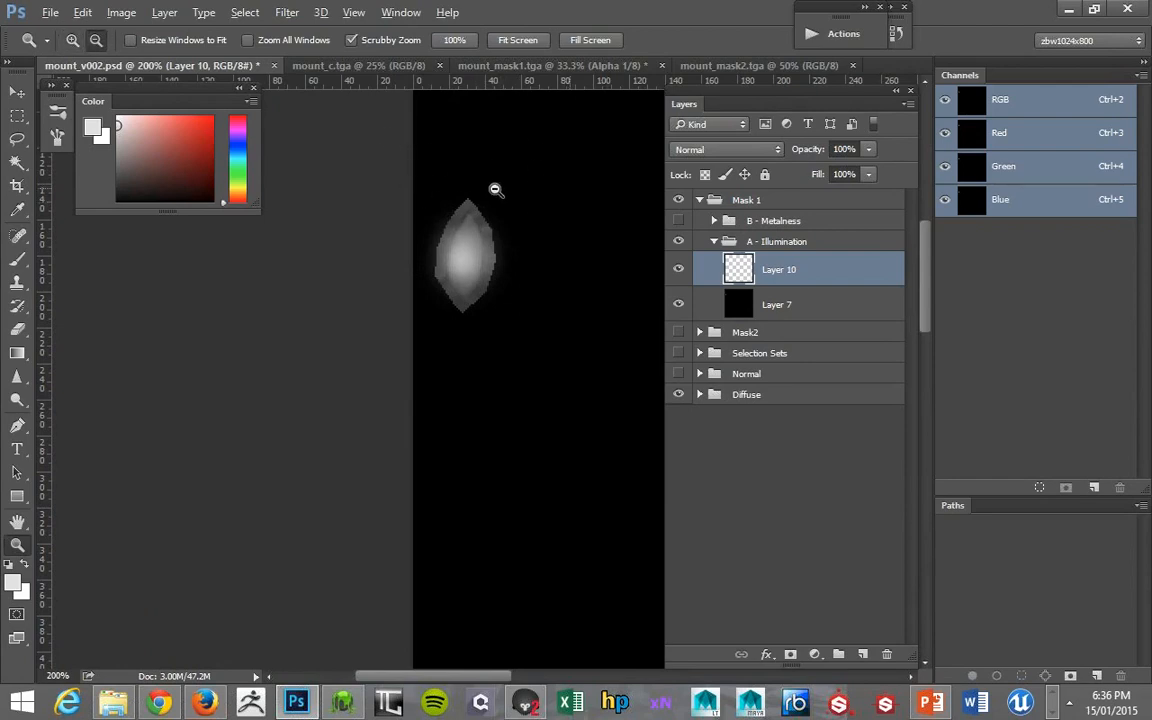
pyautogui.keyDown('alt'); pyautogui.click(494, 189); pyautogui.keyUp('alt')
pyautogui.click(814, 654)
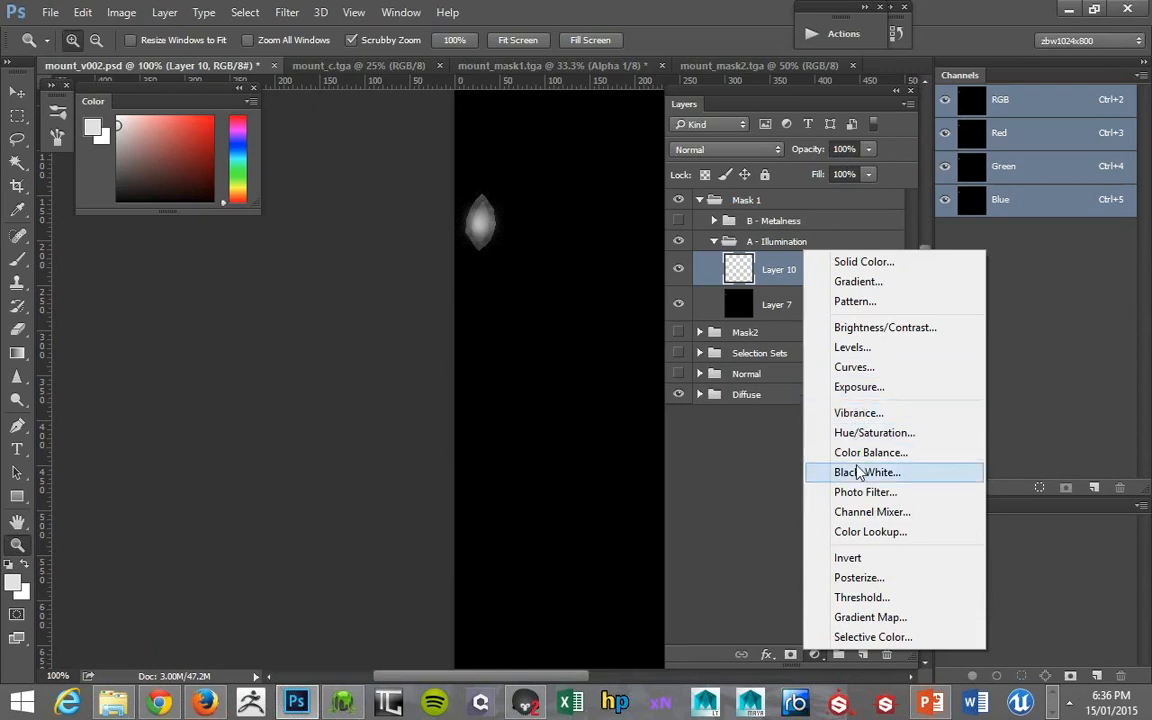
pyautogui.click(848, 434)
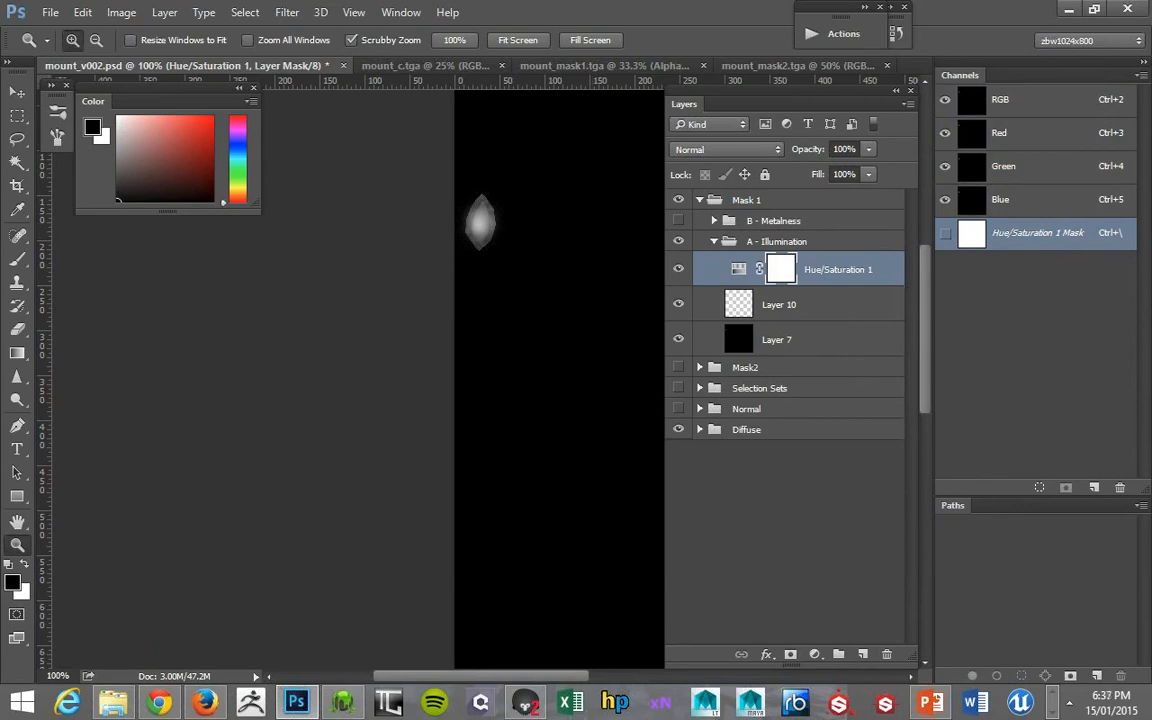
pyautogui.moveTo(604, 372); pyautogui.dragTo(623, 249)
pyautogui.moveTo(866, 380)
pyautogui.mouseDown()
pyautogui.moveTo(811, 382)
pyautogui.moveTo(873, 378)
pyautogui.mouseUp()
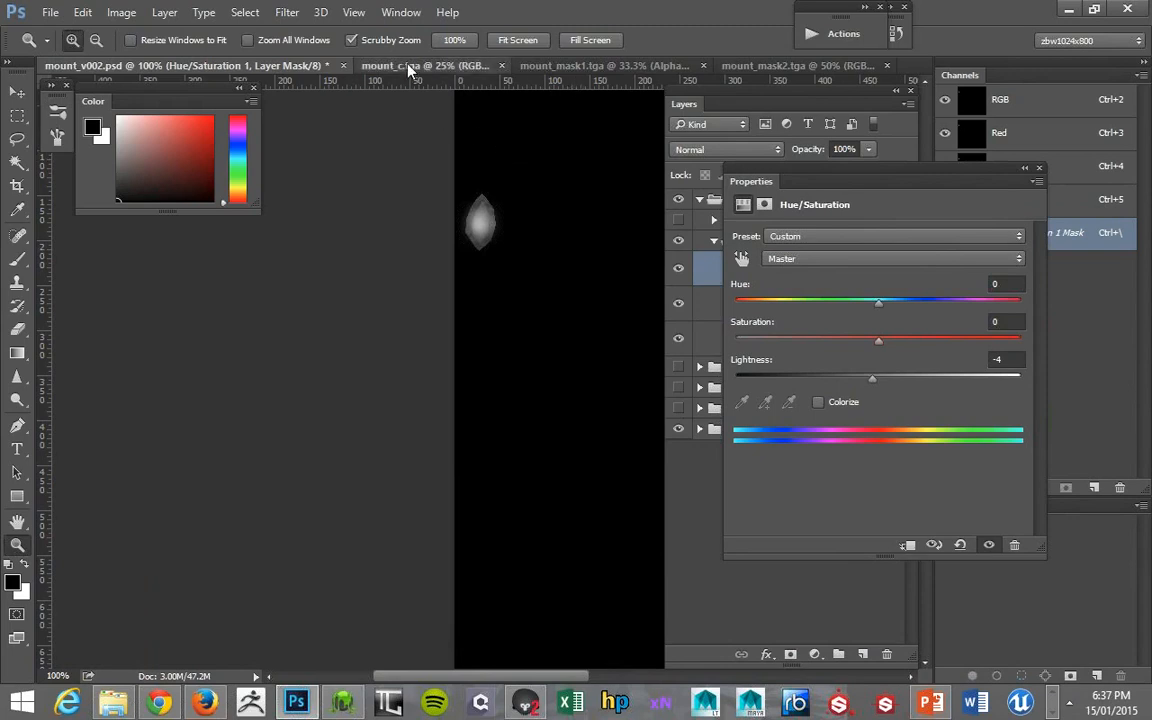
# Switch to mount_c.tga and examine the blue gem's colour and brightness up close.
pyautogui.click(366, 60)
pyautogui.click(288, 325)
pyautogui.click(288, 290)
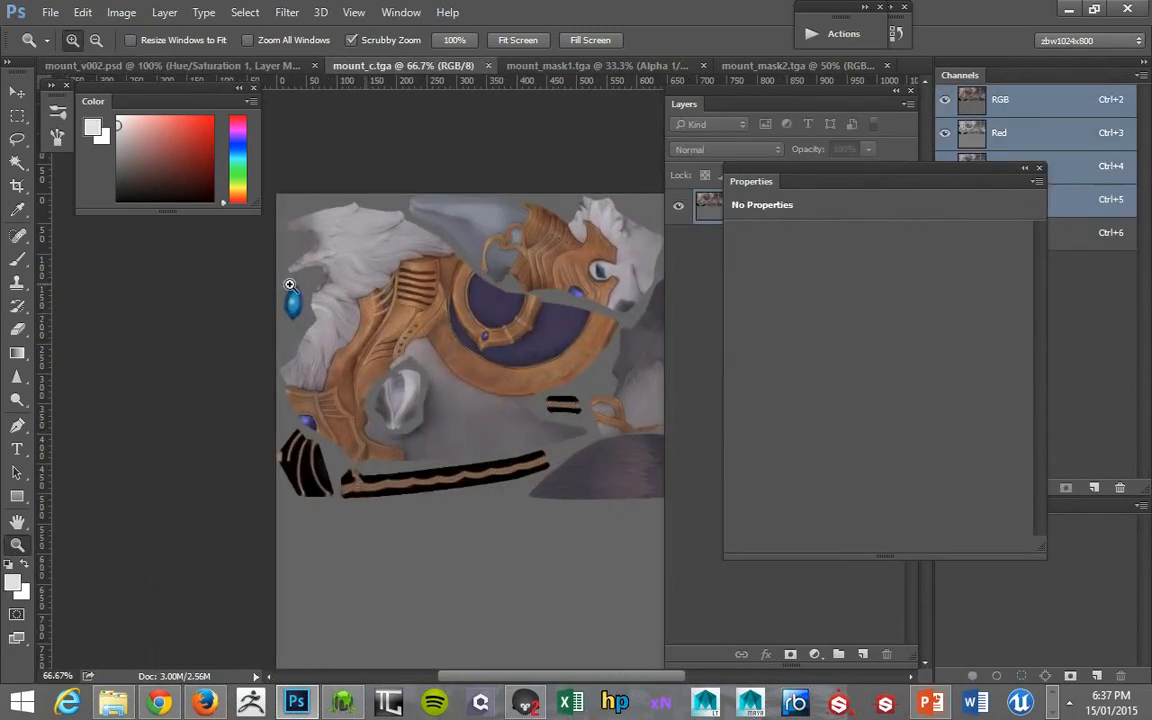
pyautogui.click(290, 285)
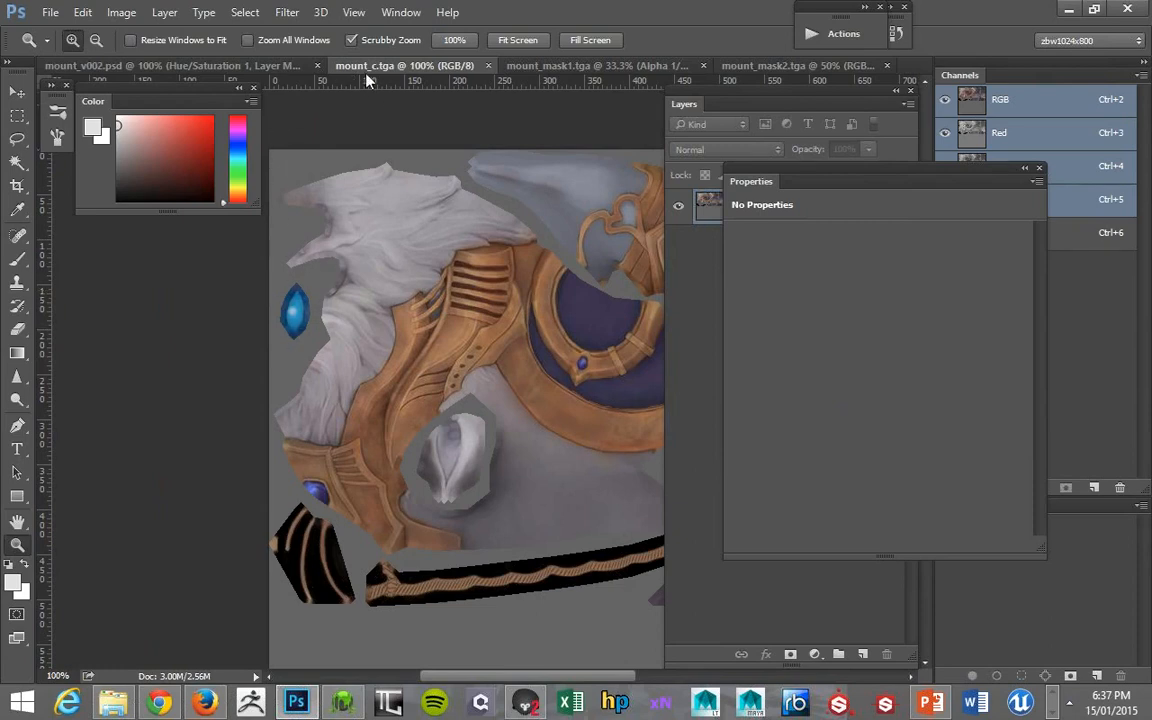
pyautogui.press('b')
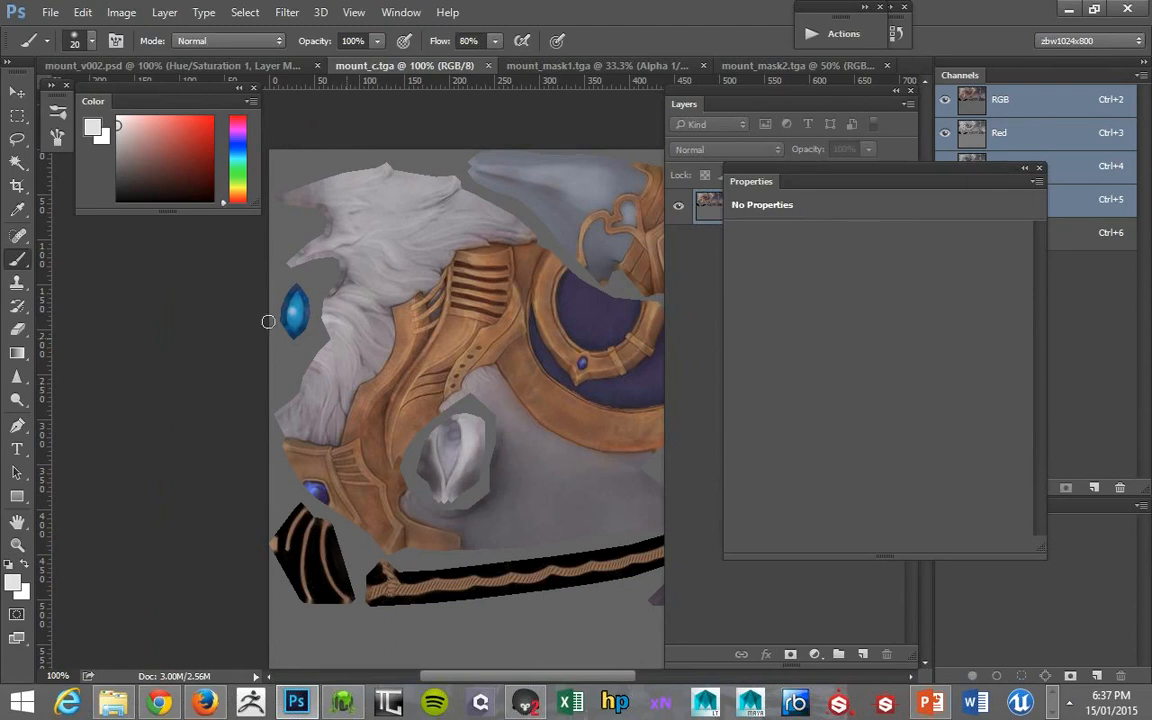
# Return to mount_v002.psd and set the adjustment layer's Lightness to -50, collapsing its properties.
pyautogui.click(232, 65)
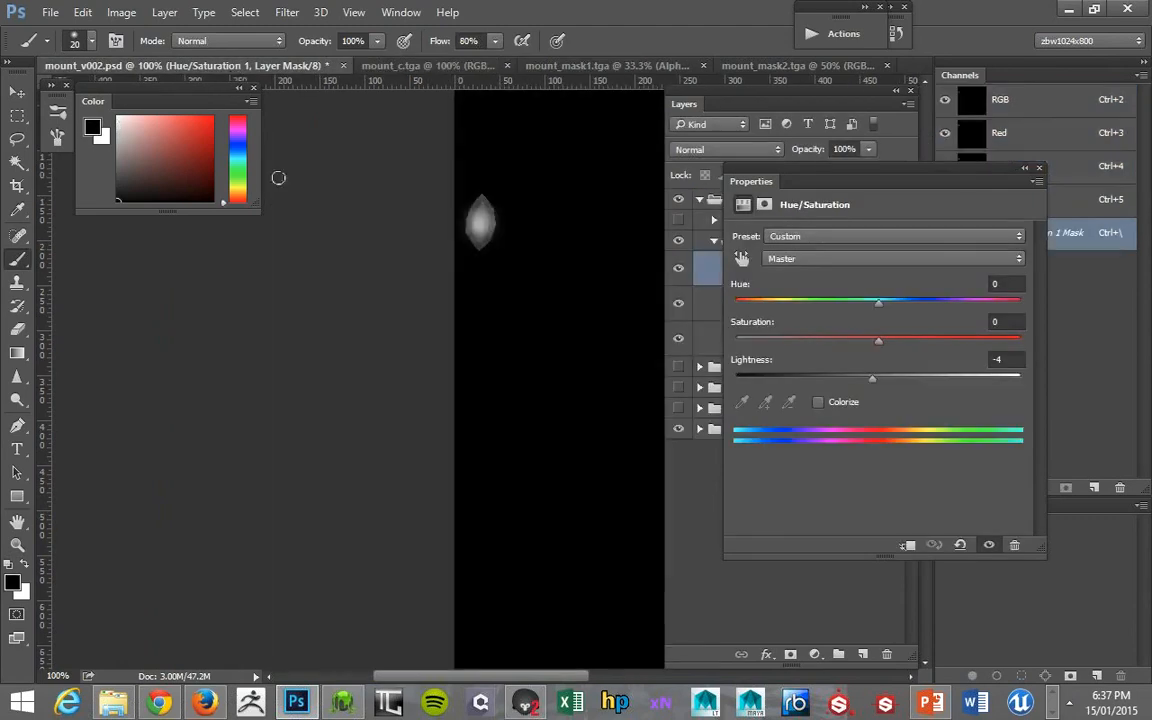
pyautogui.moveTo(874, 380); pyautogui.dragTo(918, 388)
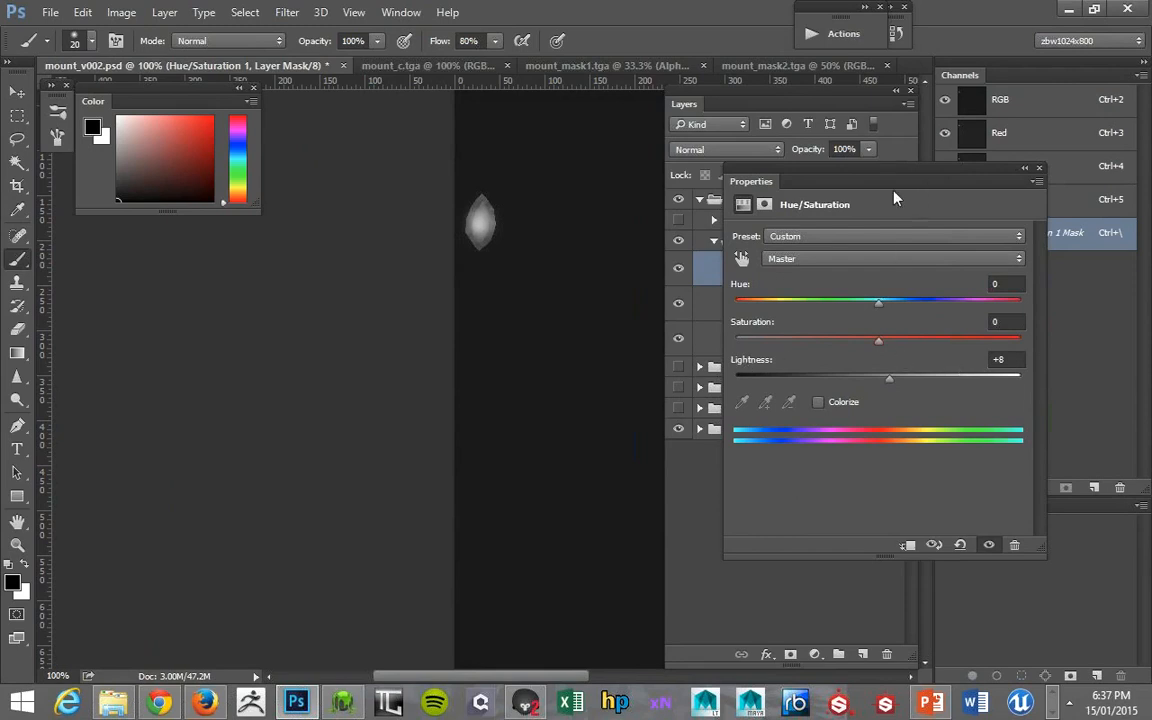
pyautogui.moveTo(889, 378); pyautogui.dragTo(814, 386)
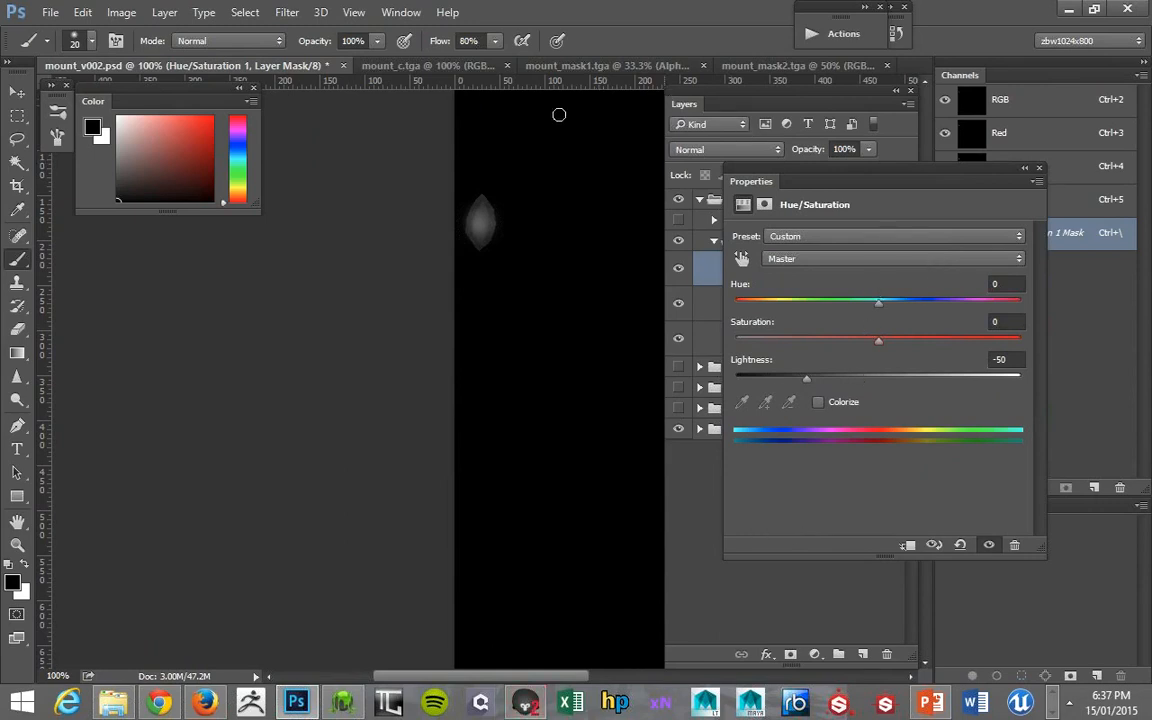
pyautogui.doubleClick(980, 176)
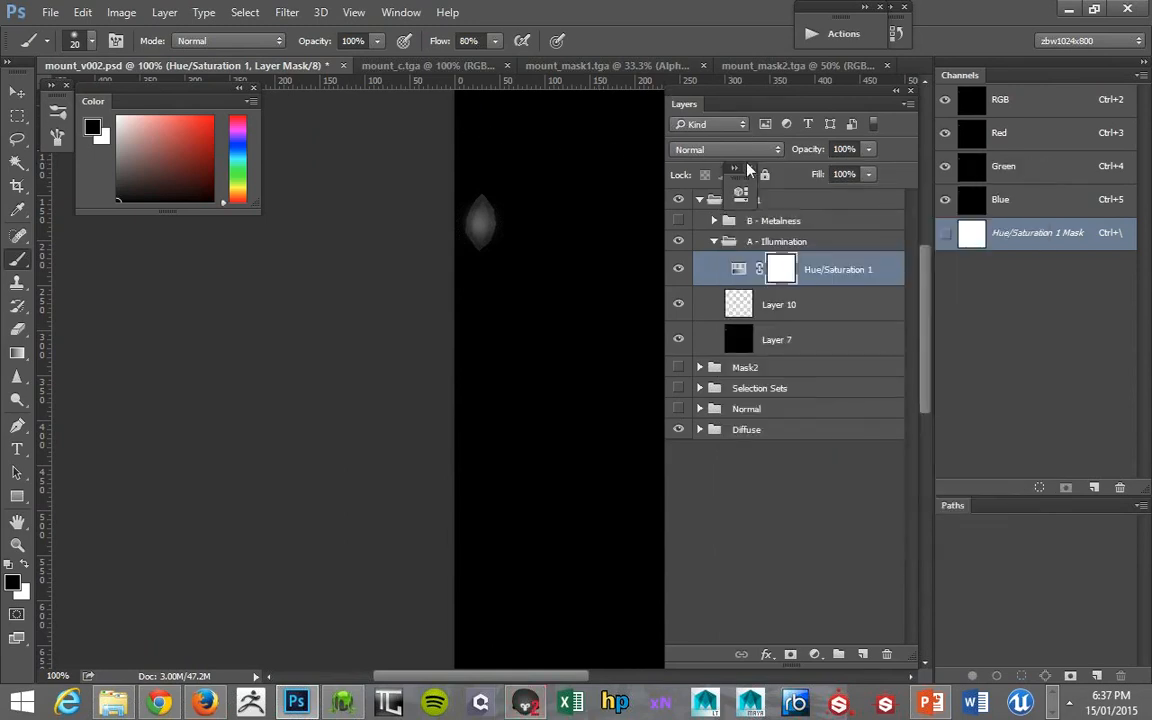
# Clip the Hue/Saturation adjustment to Layer 10 and merge the two layers.
pyautogui.keyDown('alt'); pyautogui.click(805, 285); pyautogui.keyUp('alt')
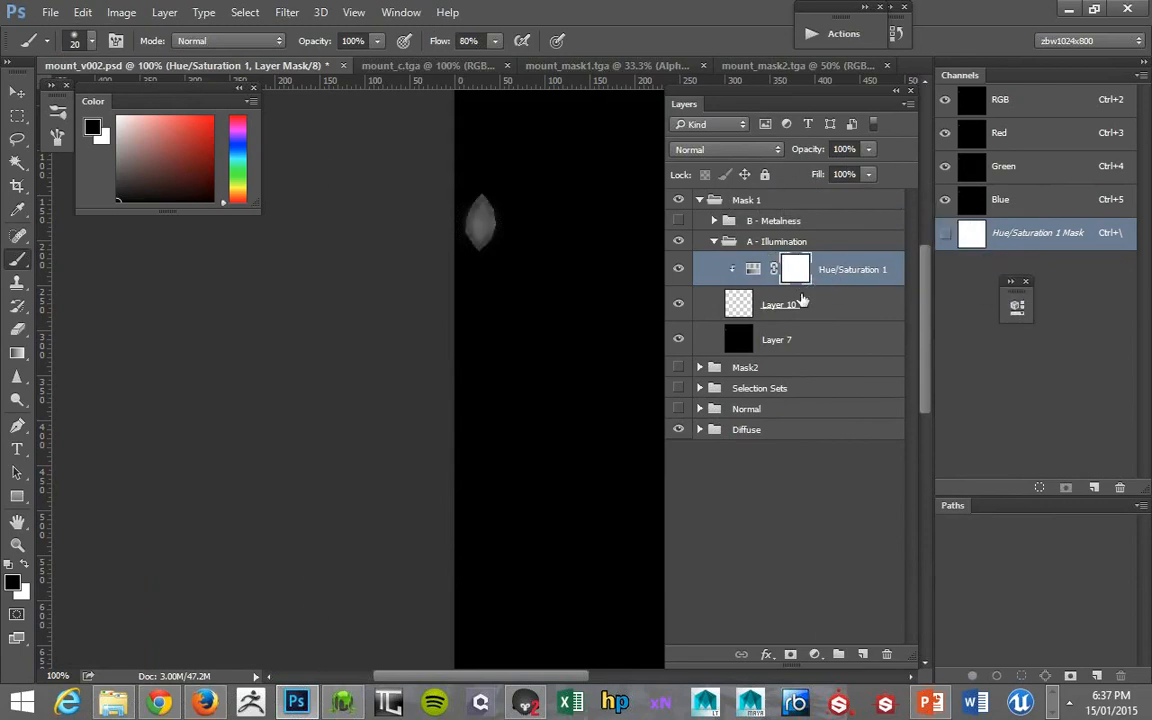
pyautogui.click(765, 308)
pyautogui.hotkey('ctrl', 'e')
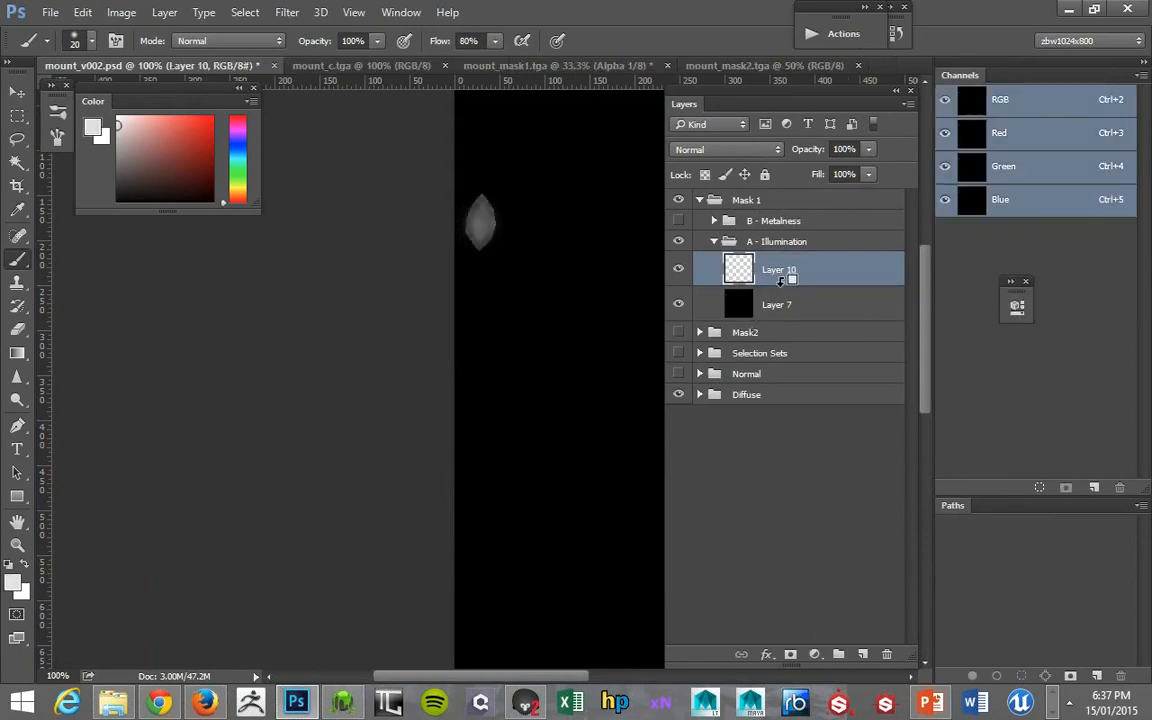
# Clip Layer 10 to Layer 7, release it and clip it again.
pyautogui.keyDown('alt'); pyautogui.click(780, 280); pyautogui.keyUp('alt')
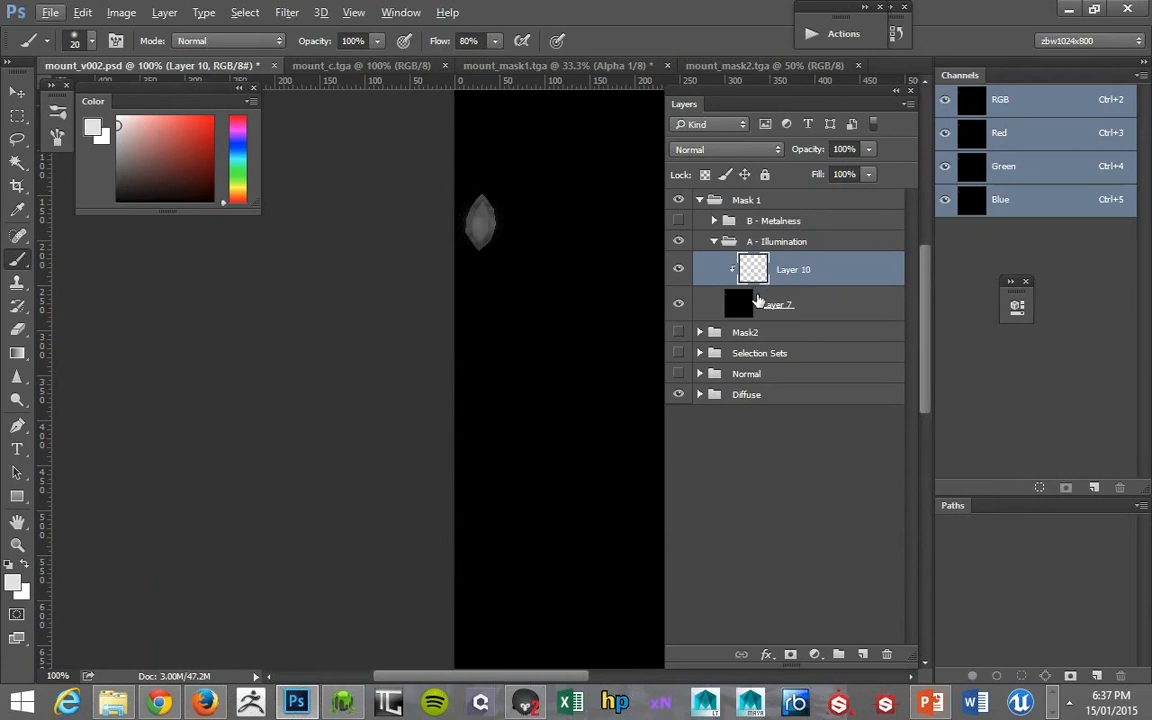
pyautogui.keyDown('alt'); pyautogui.click(764, 285); pyautogui.keyUp('alt')
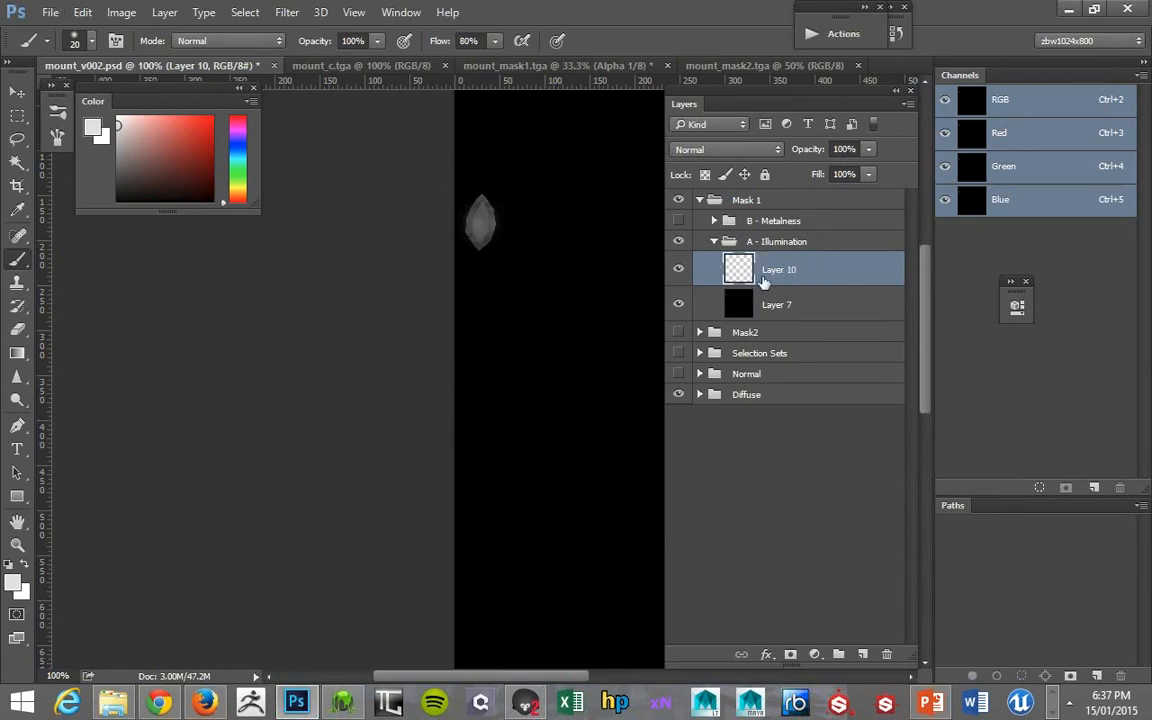
pyautogui.keyDown('alt'); pyautogui.click(748, 286); pyautogui.keyUp('alt')
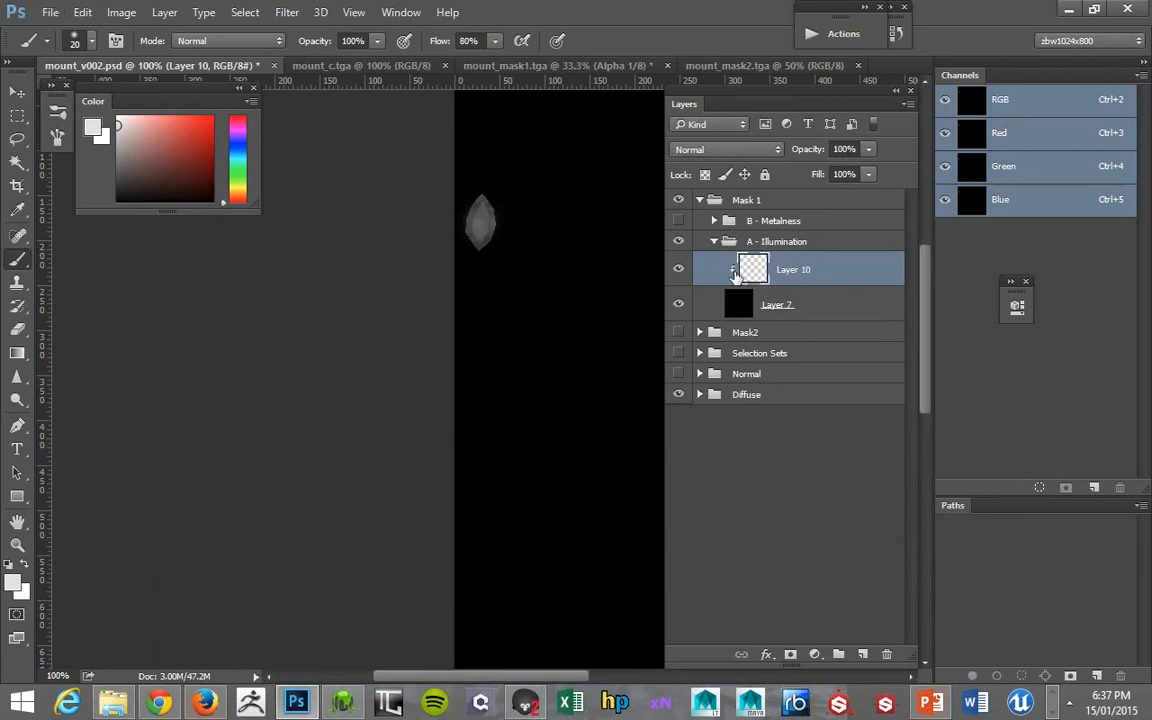
# Undo Layer 10's clipping and its merge with the Hue/Saturation adjustment.
pyautogui.hotkey('ctrl', 'u')
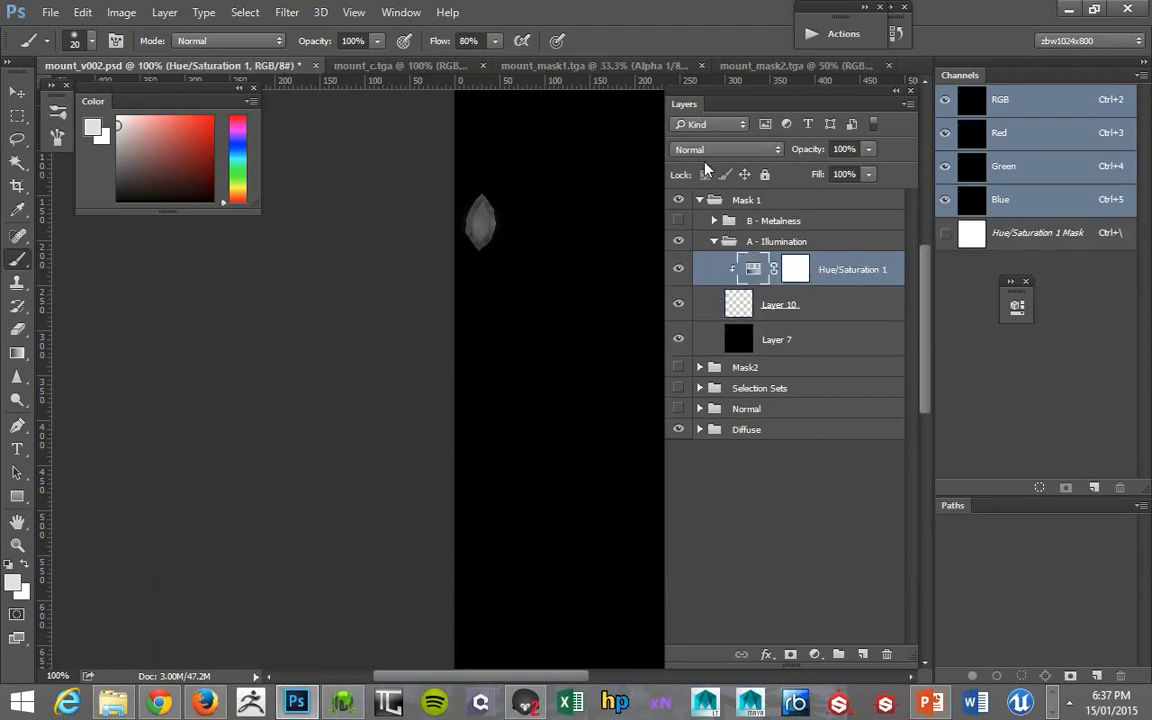
pyautogui.click(757, 292)
pyautogui.hotkey('ctrl', 'z')
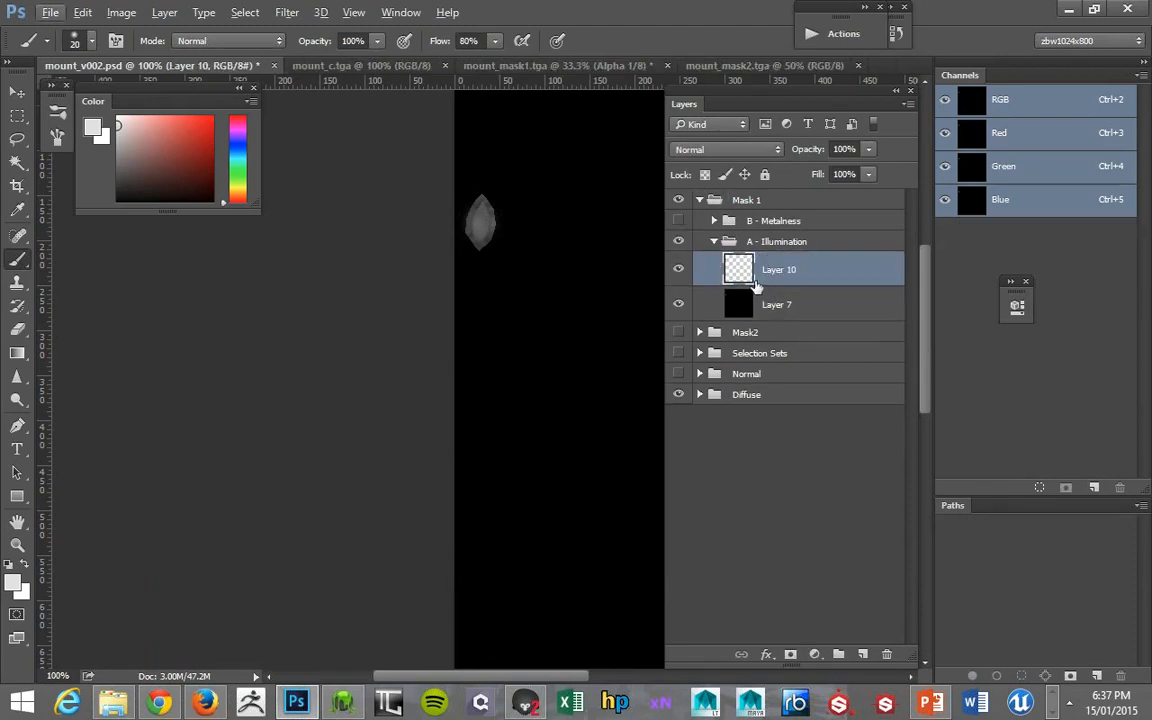
pyautogui.hotkey('ctrl', 'z')
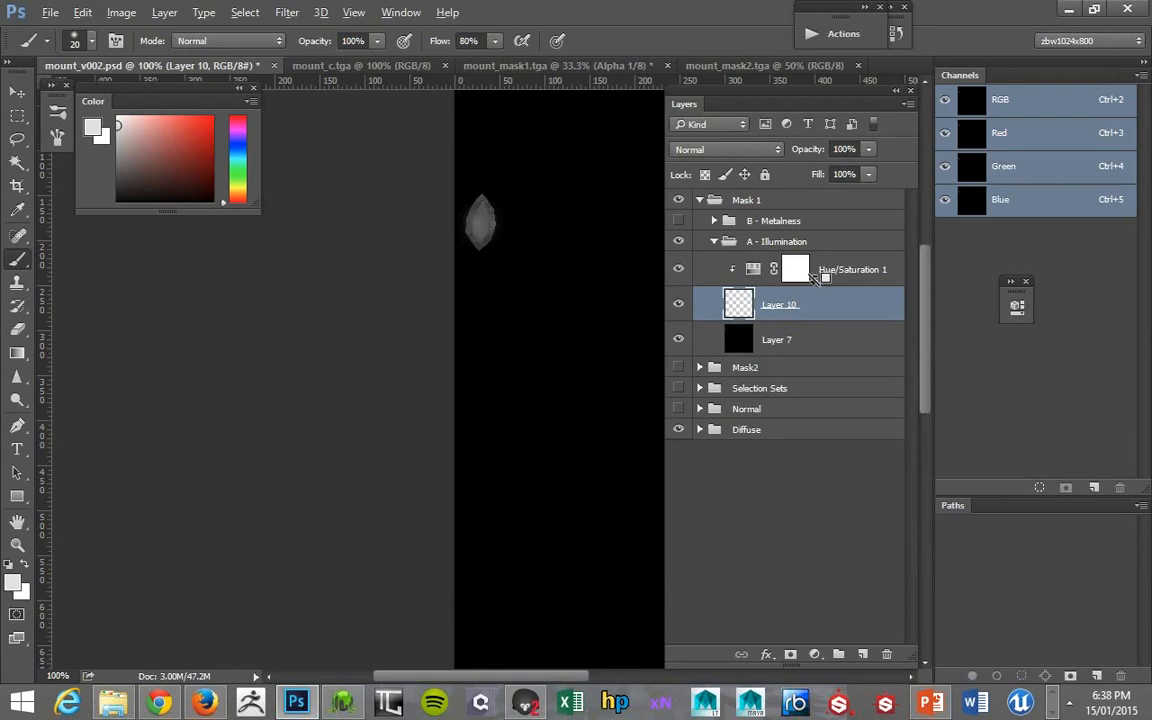
# Toggle the clipping of the Hue/Saturation adjustment to Layer 10, ending with it released.
pyautogui.click(767, 275)
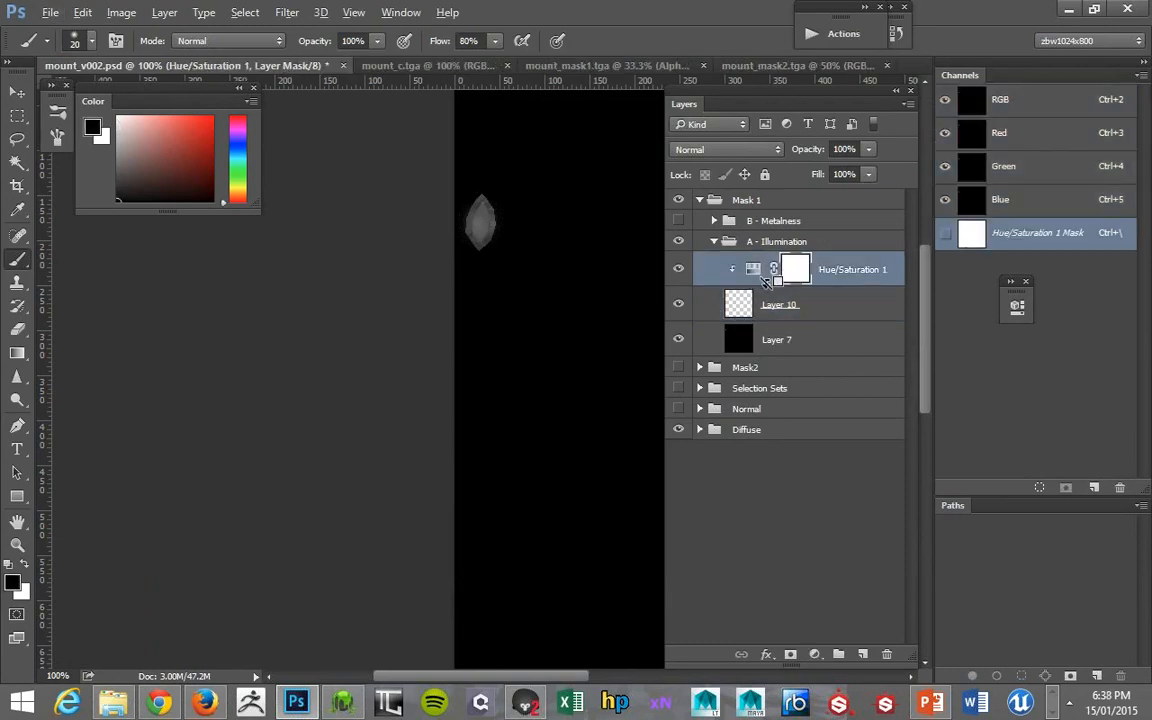
pyautogui.keyDown('alt'); pyautogui.click(766, 282); pyautogui.keyUp('alt')
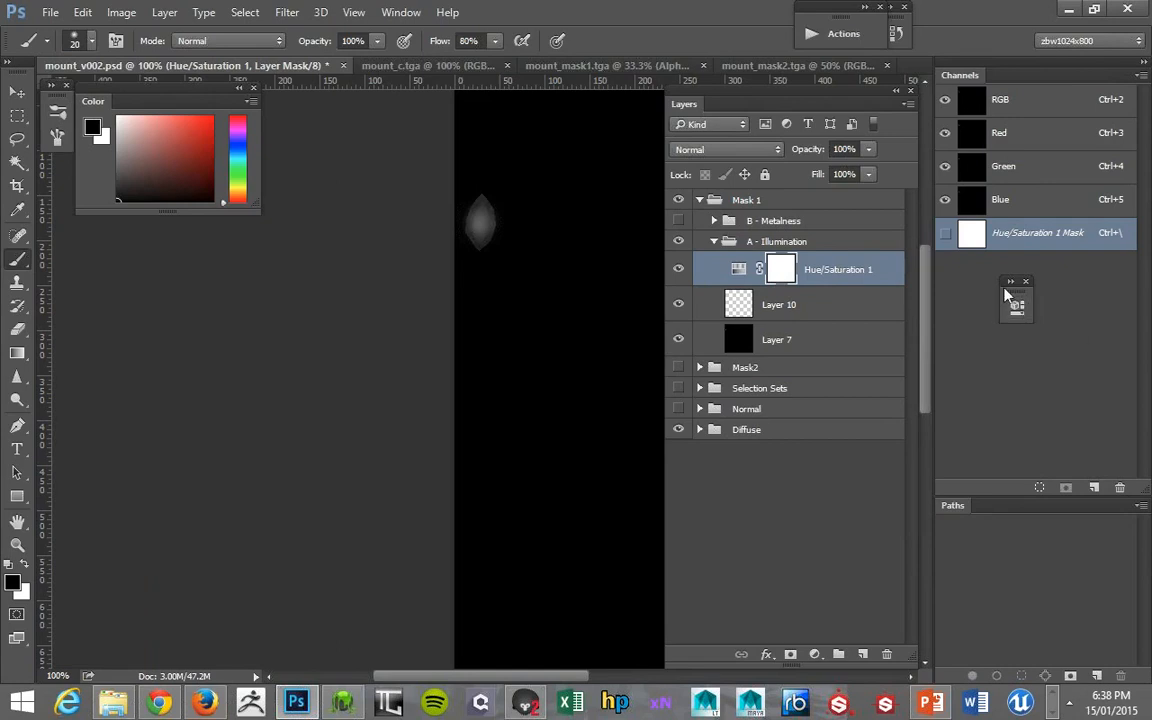
pyautogui.moveTo(840, 289); pyautogui.dragTo(828, 276)
pyautogui.keyDown('alt'); pyautogui.click(820, 283); pyautogui.keyUp('alt')
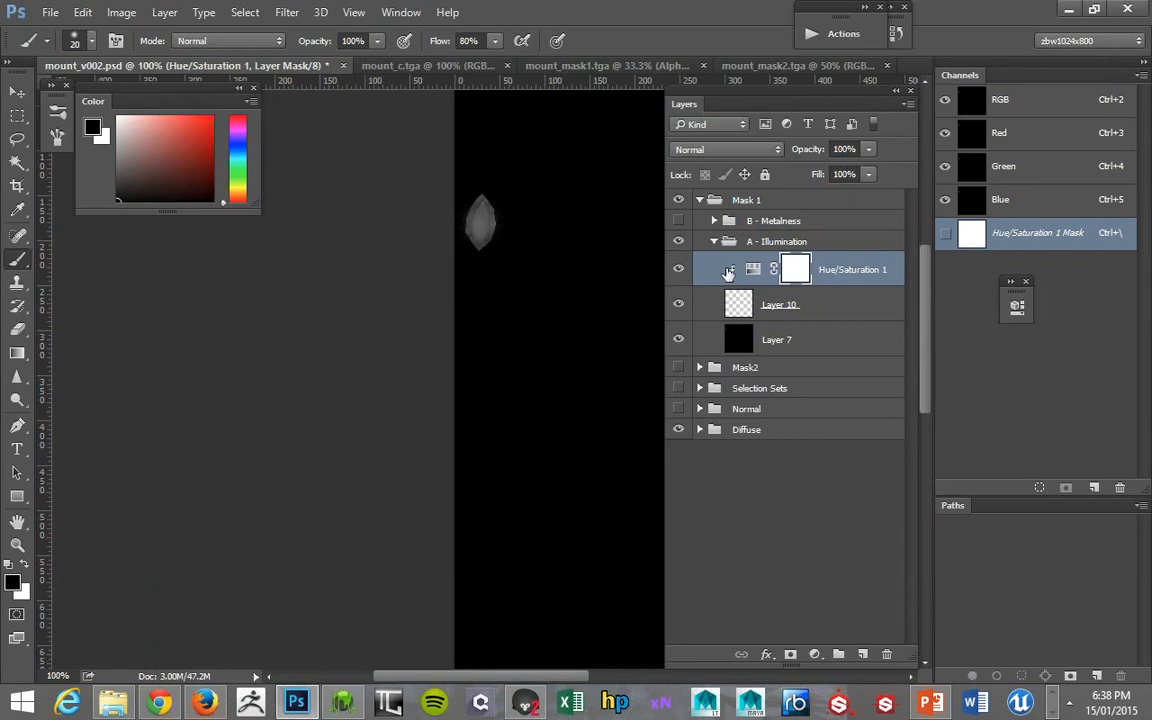
pyautogui.hotkey('ctrl', 'alt', 'g')
# Select the whole canvas and copy the merged illumination image, and collapse and hide the A - Illumination group.
pyautogui.press('z')
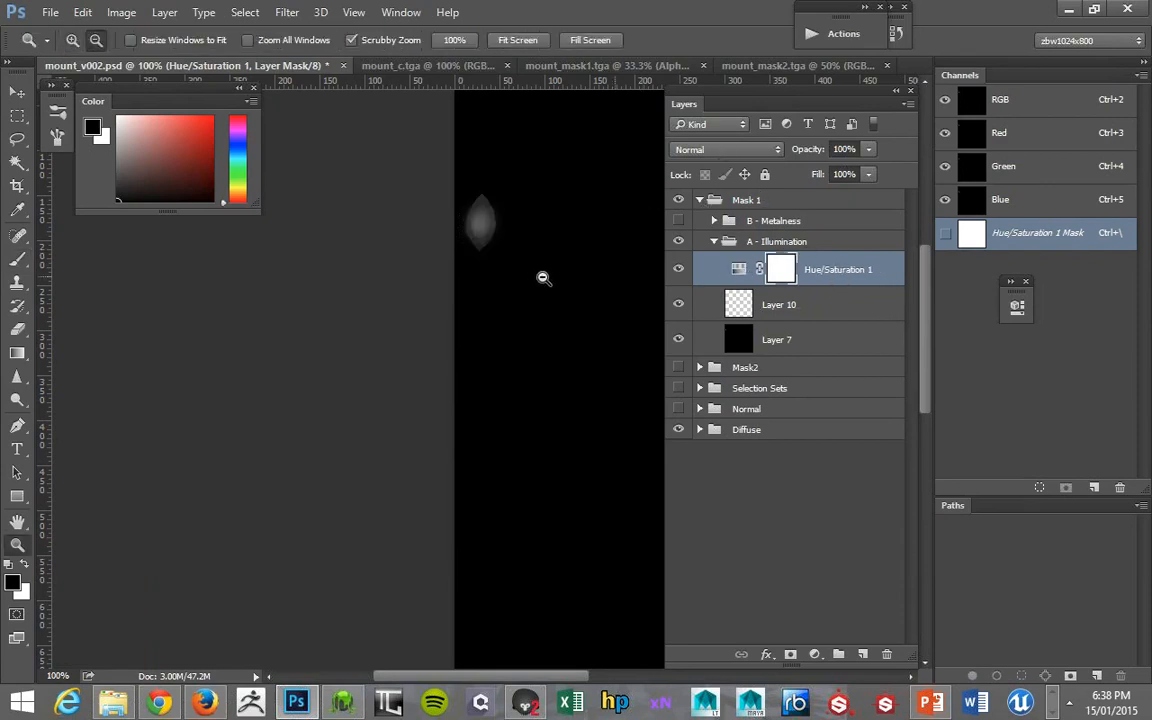
pyautogui.keyDown('alt'); pyautogui.click(543, 275); pyautogui.keyUp('alt')
pyautogui.hotkey('ctrl', 'a')
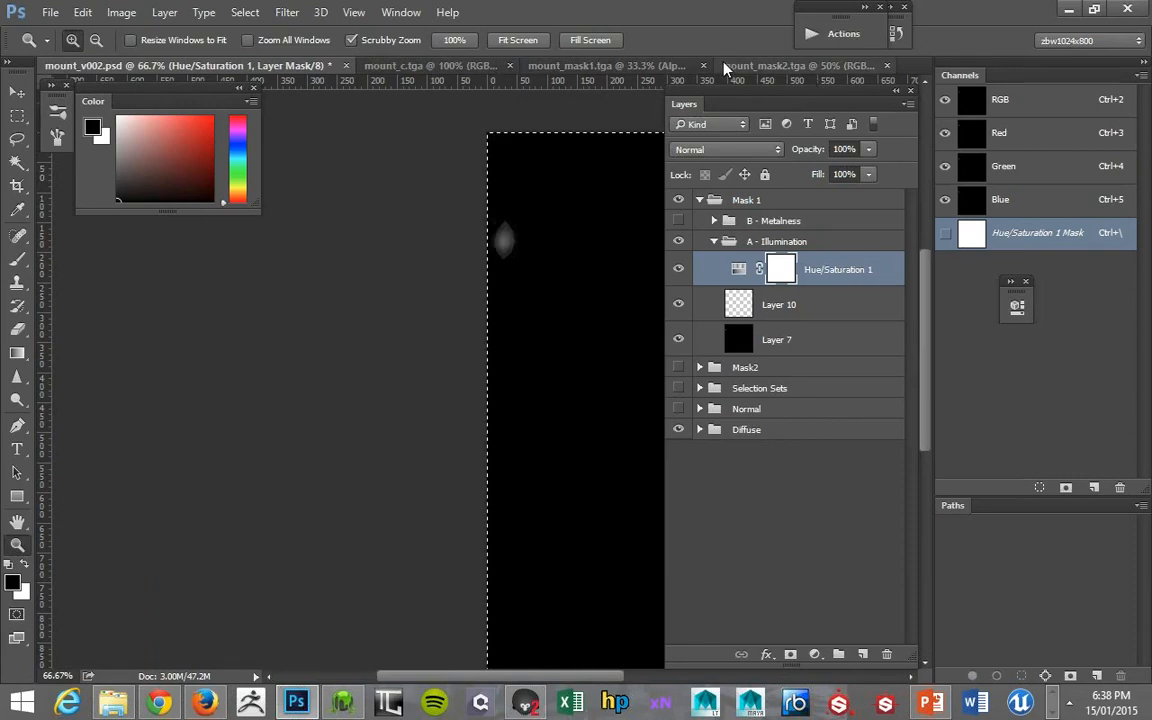
pyautogui.click(717, 241)
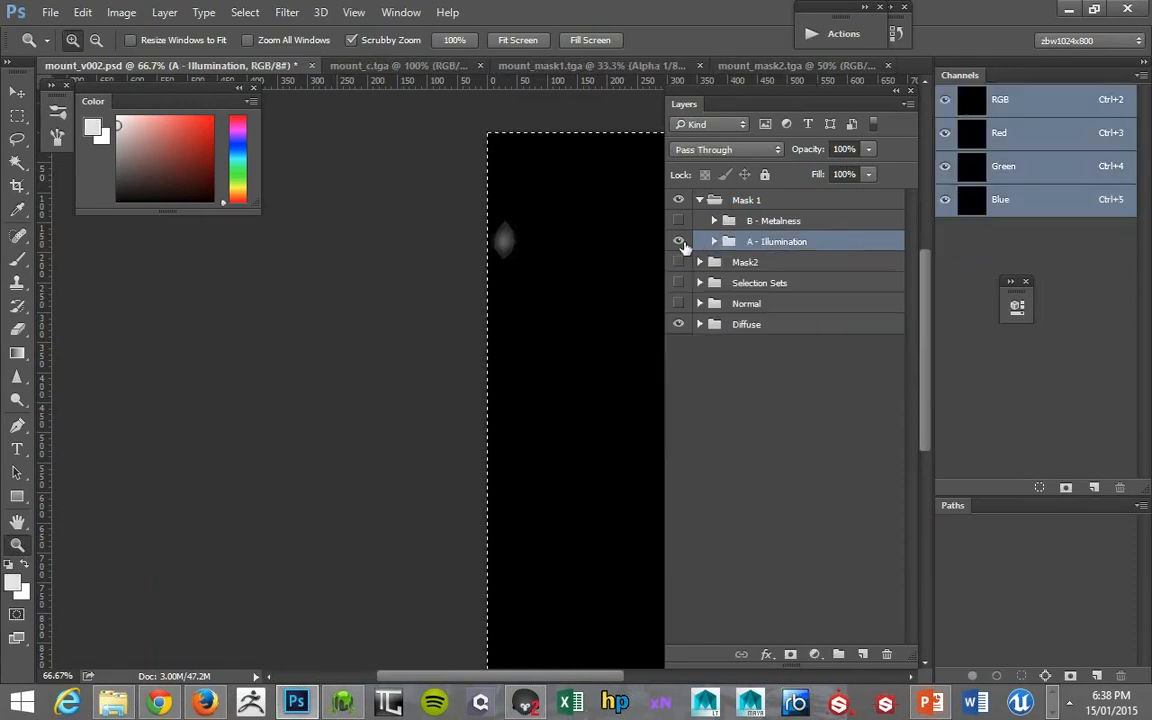
pyautogui.click(679, 241)
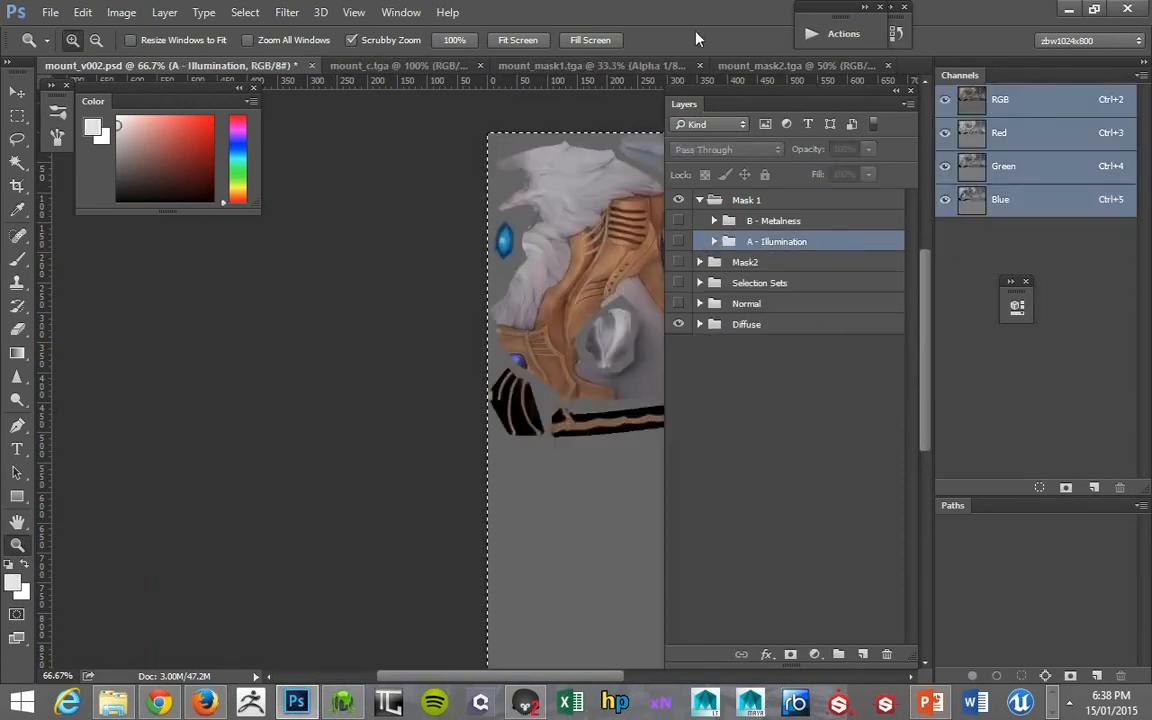
# Paste the copied illumination image into the Alpha 1 channel of mount_mask1.tga and save the file.
pyautogui.click(524, 65)
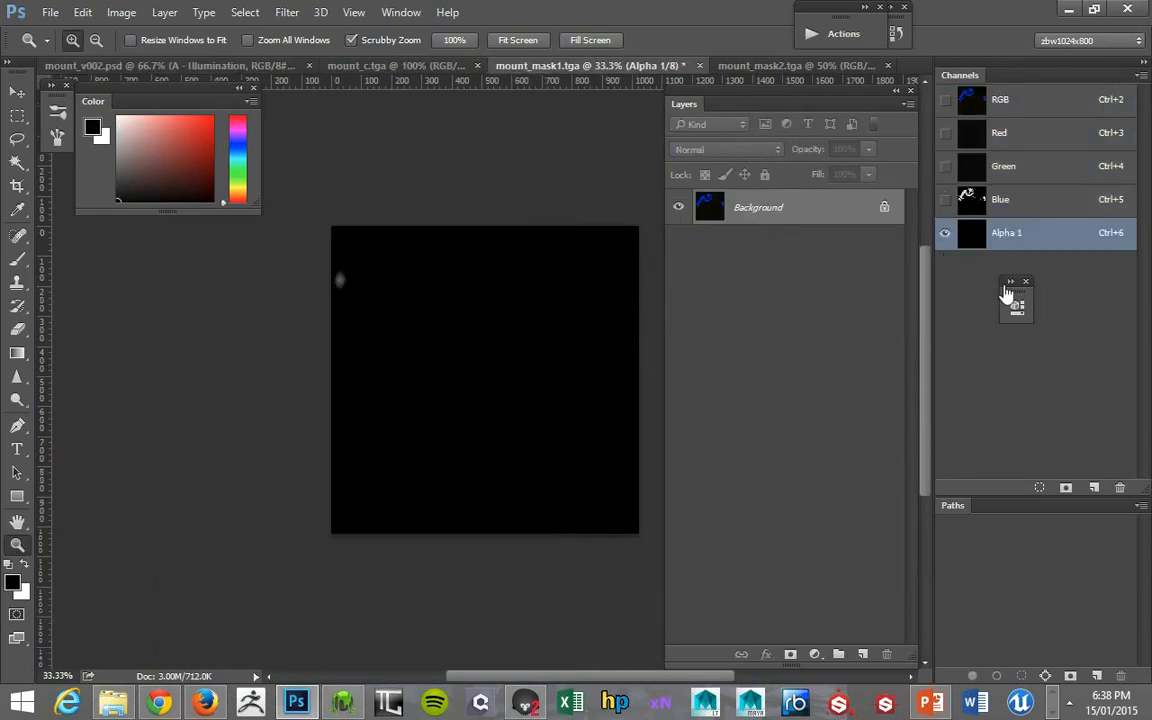
pyautogui.click(945, 200)
pyautogui.click(945, 200)
pyautogui.hotkey('ctrl', 's')
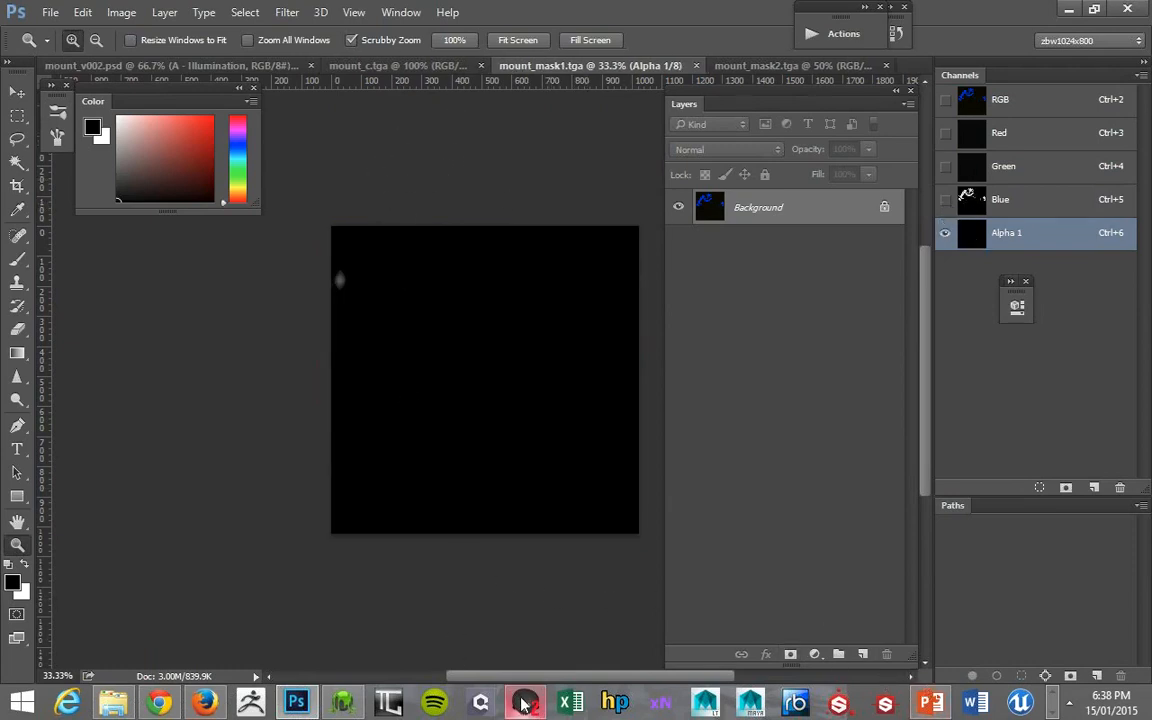
# Switch to Marmoset Toolbag and inspect the mount model in the Main Camera view.
pyautogui.hotkey('alt', 'Tab')
pyautogui.moveTo(808, 357); pyautogui.dragTo(792, 406)
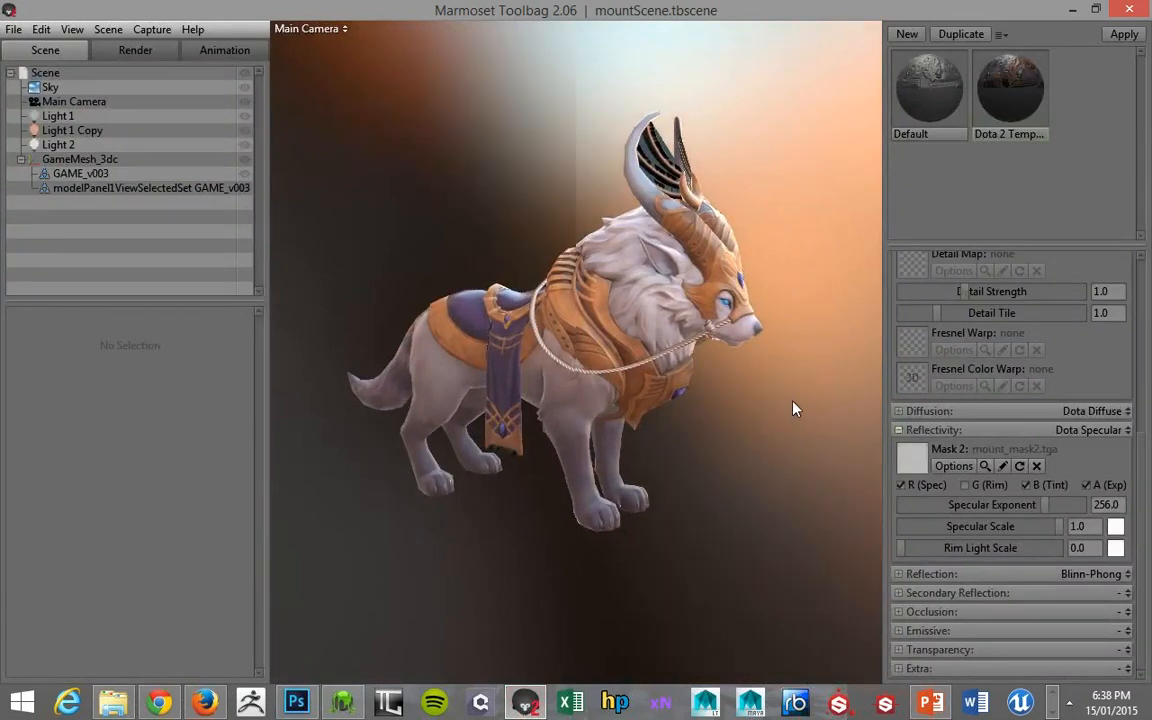